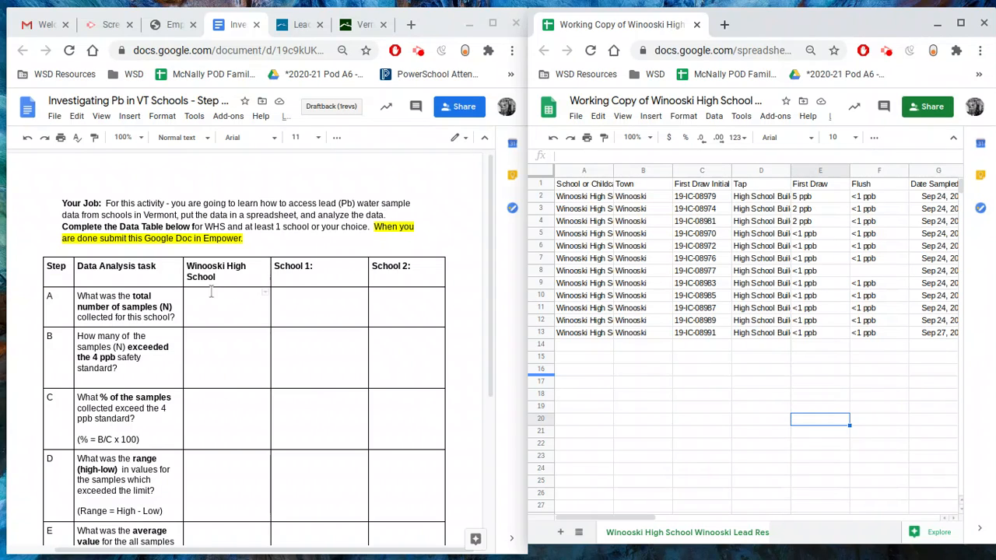
- Move the document window and the spreadsheet window slightly upward, keeping them side by side
scroll(232, 336, down, 1)
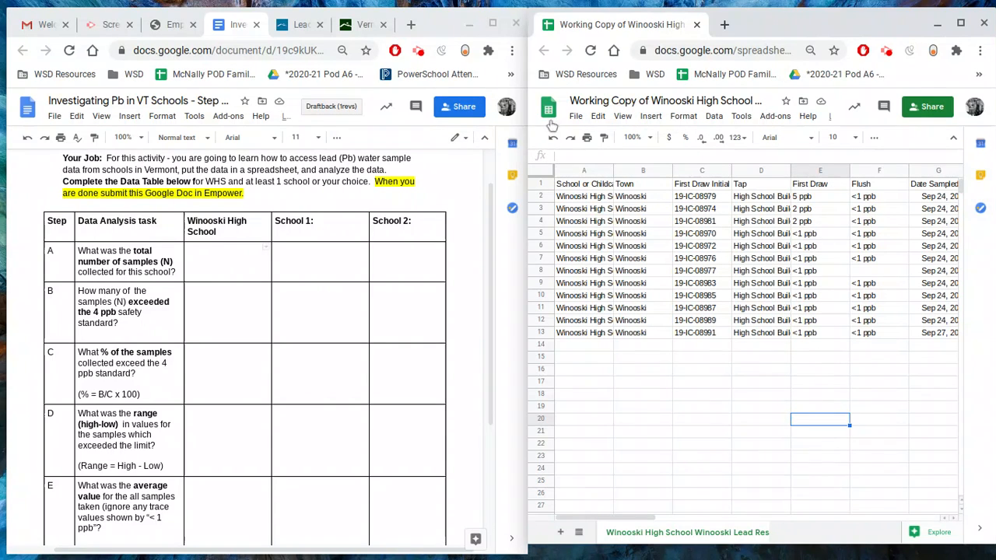
drag(744, 29, 756, 30)
drag(447, 33, 446, 23)
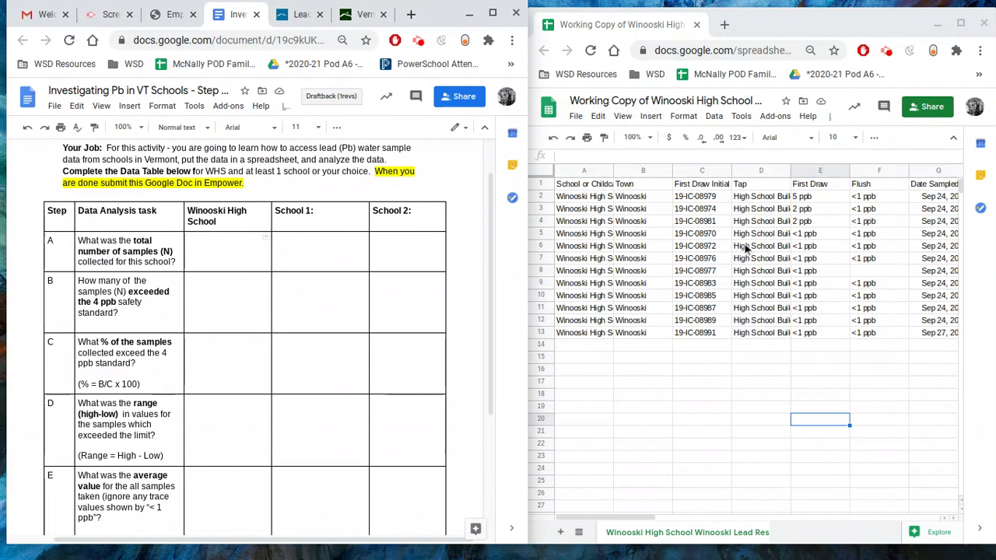
drag(793, 41, 792, 31)
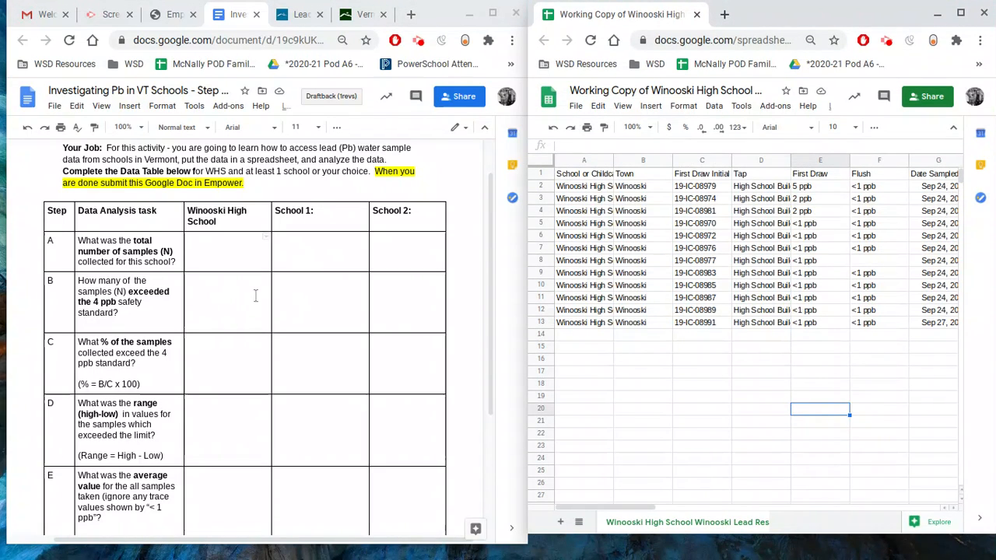
click(751, 415)
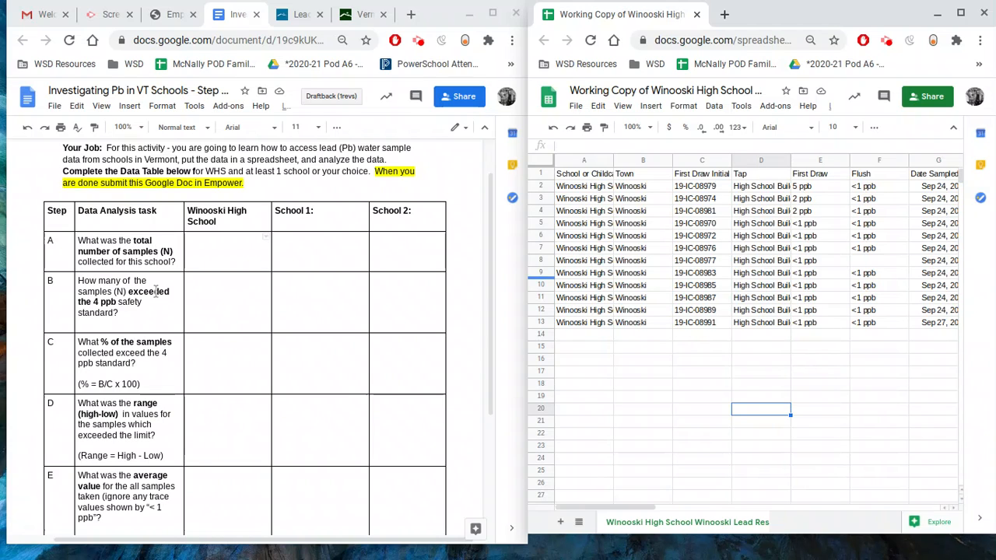
- Read through data analysis tasks A to F in the document's table
scroll(154, 290, down, 2)
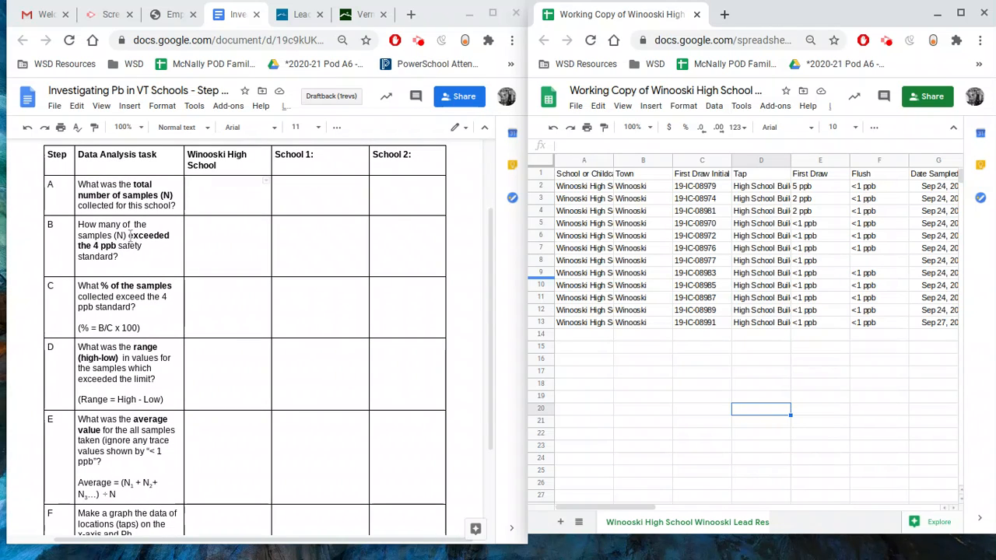
scroll(146, 296, down, 1)
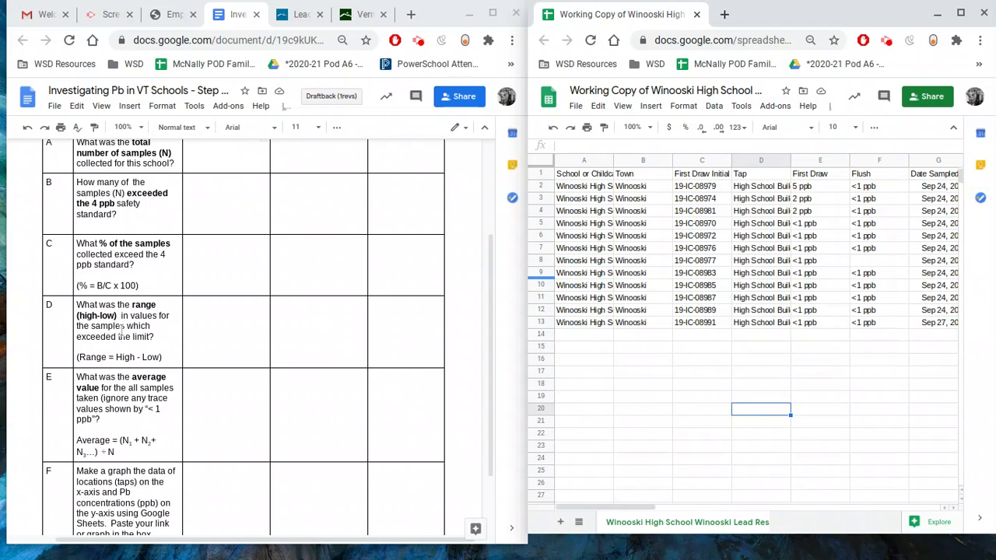
scroll(122, 330, down, 2)
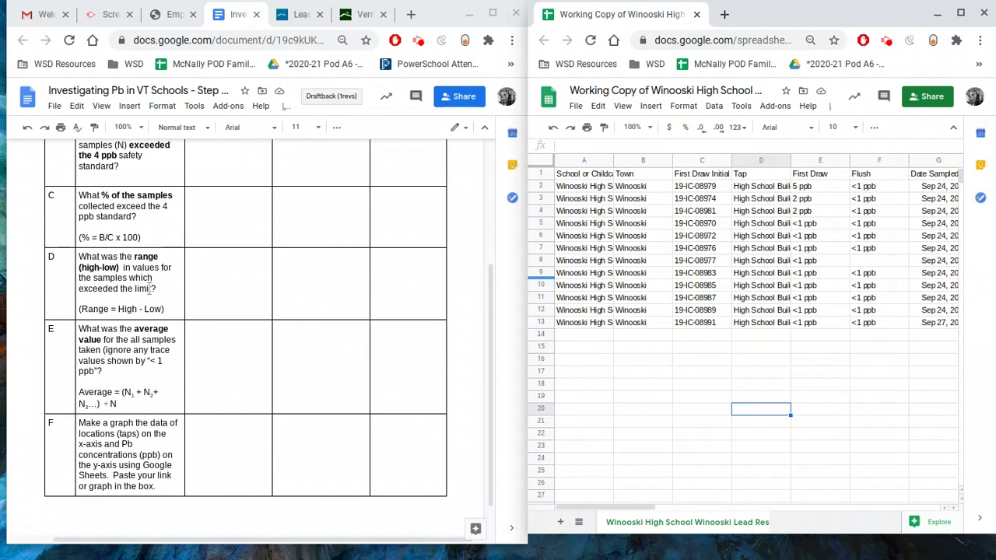
scroll(151, 289, up, 3)
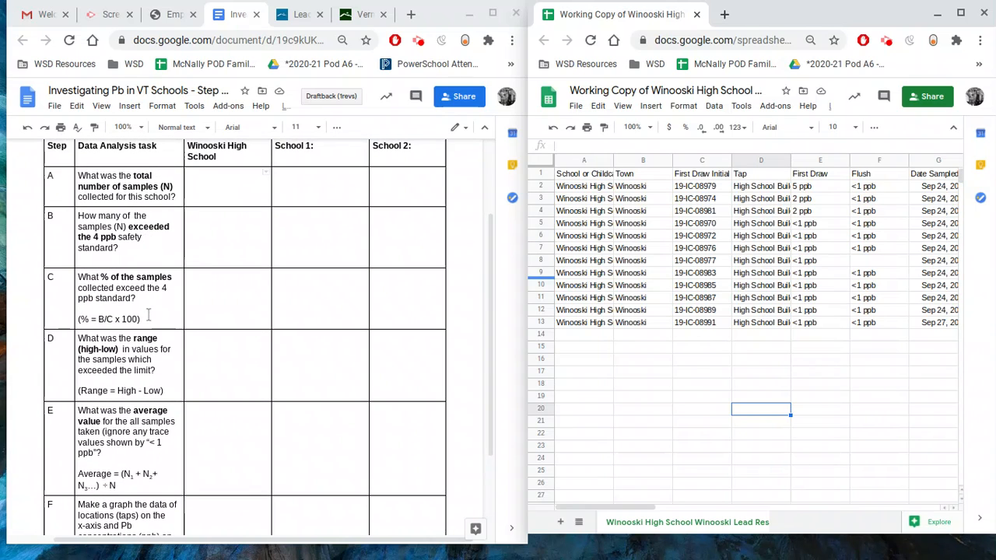
scroll(144, 325, down, 1)
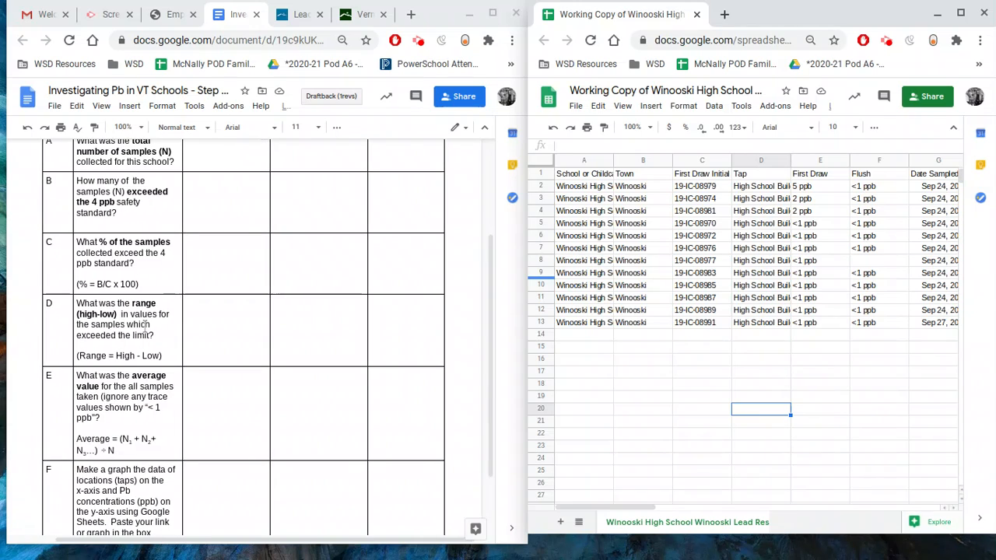
scroll(123, 327, down, 2)
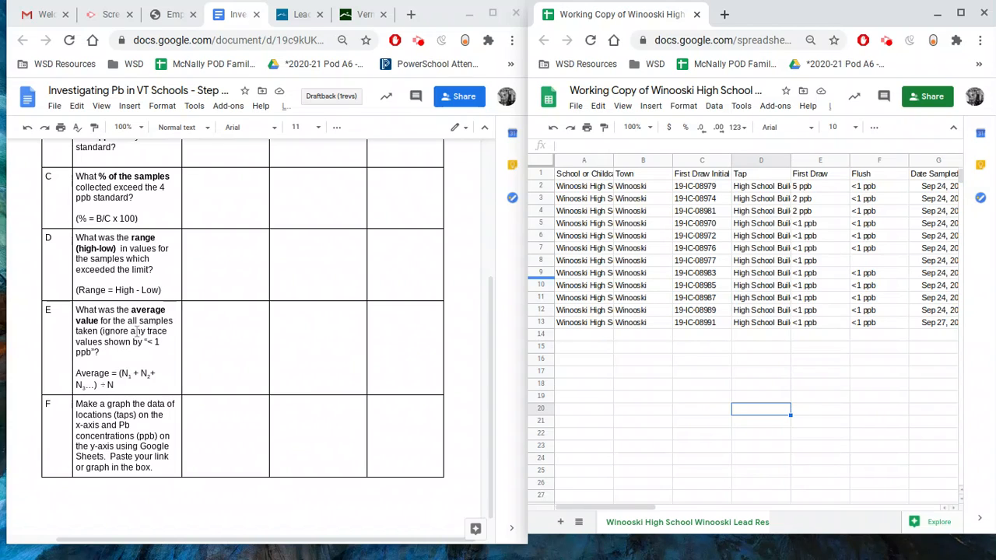
scroll(133, 331, down, 1)
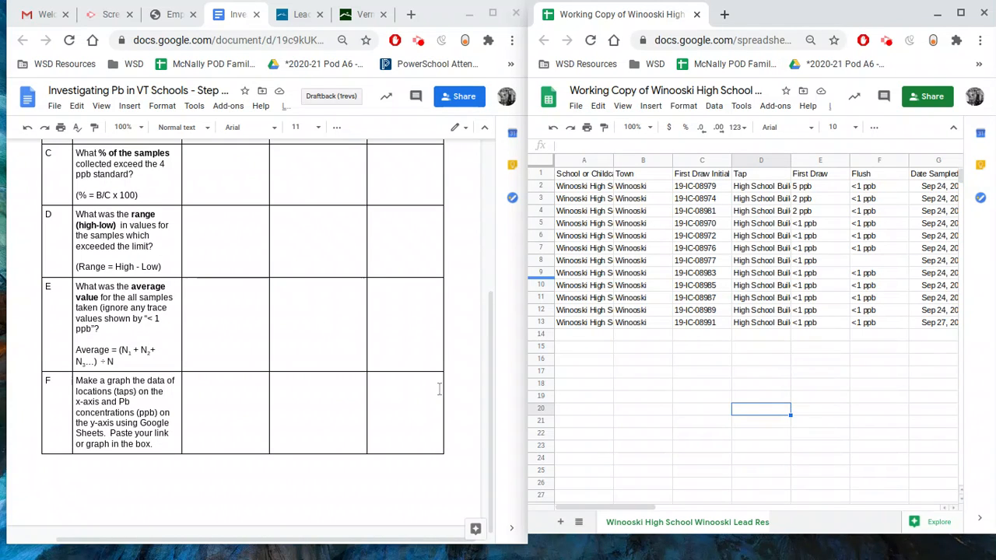
scroll(402, 358, up, 3)
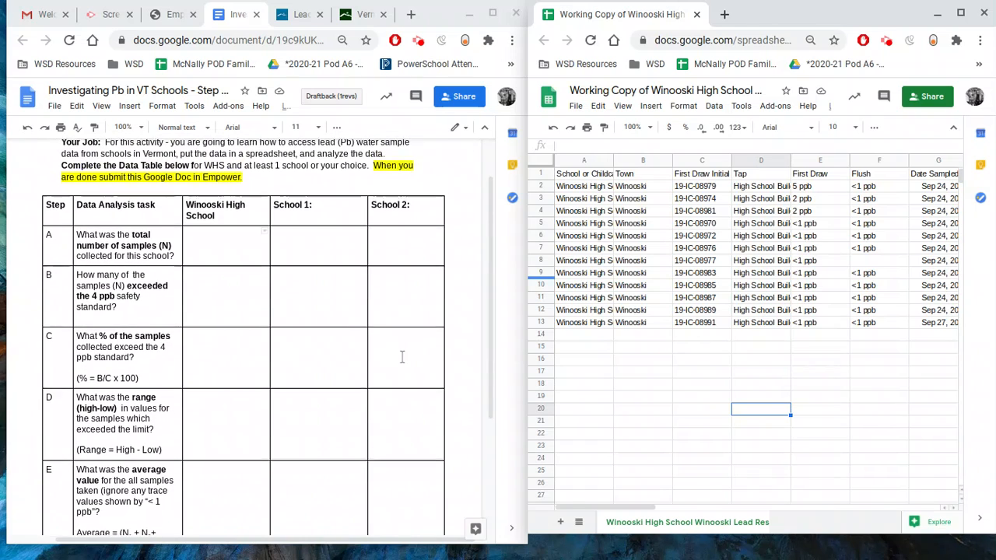
scroll(402, 357, up, 1)
- Step through row 4 of the spreadsheet to read its sample number and full tap location
click(711, 413)
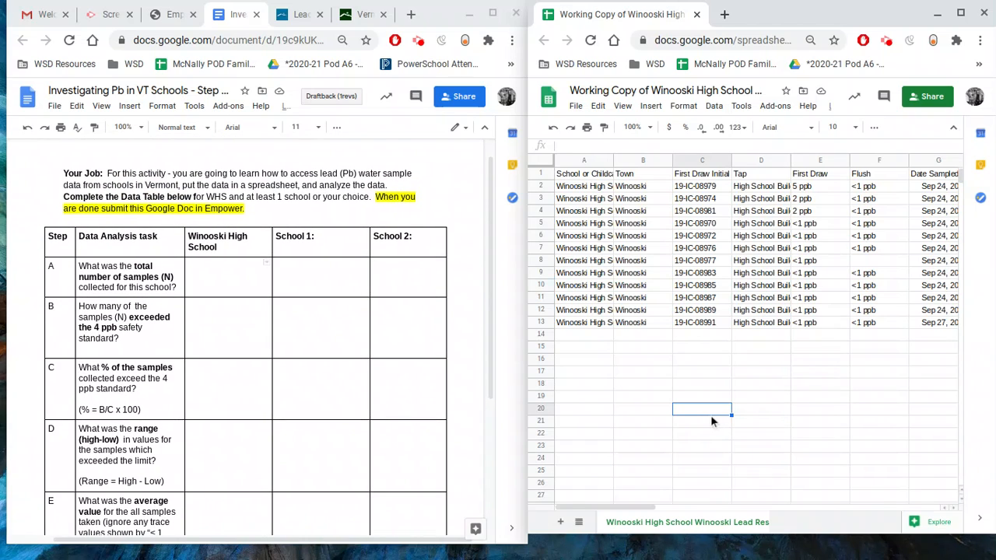
click(701, 215)
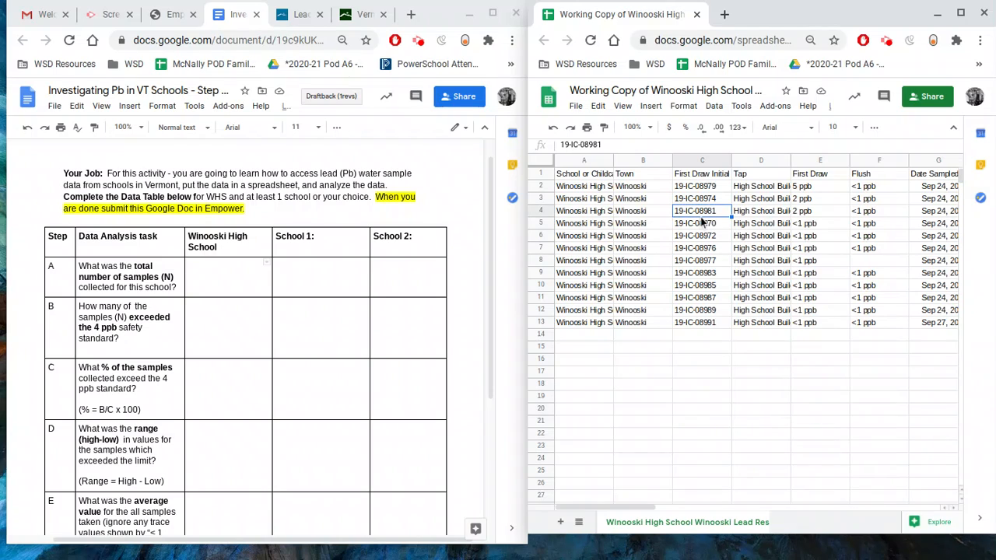
key(Right)
key(Right)
key(Left)
key(Left)
key(Right)
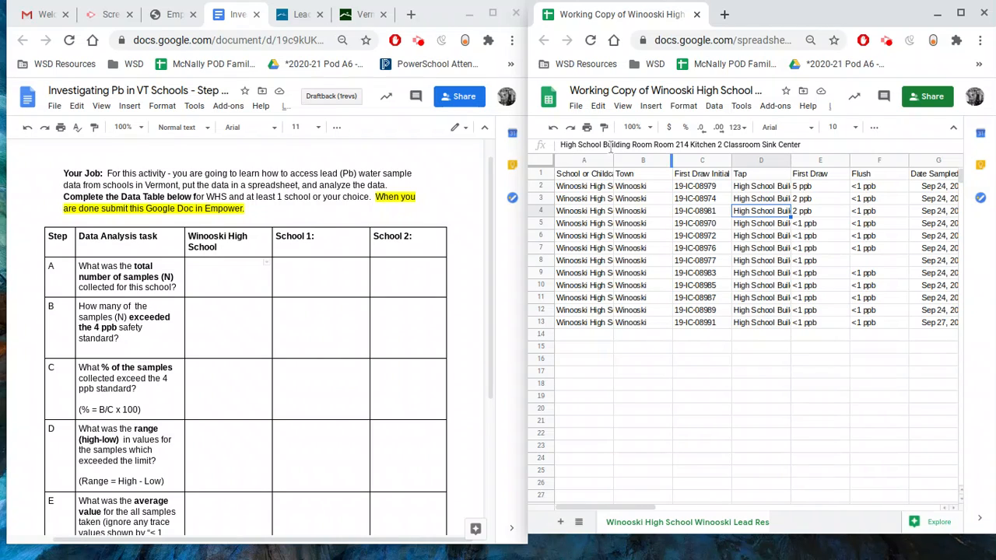
click(837, 336)
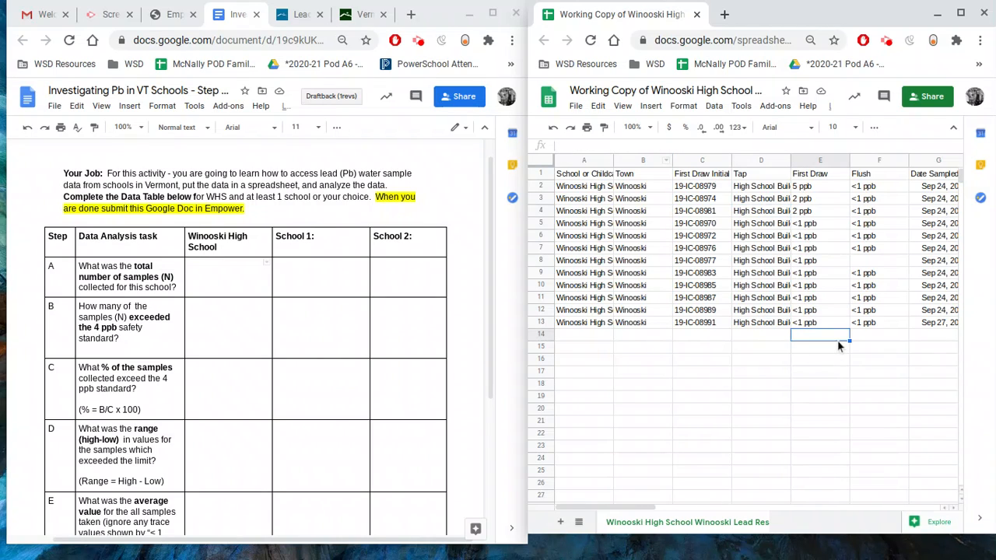
- Remove "ppb" from the First Draw and Flush columns, E1:F13, by replacing all instances with nothing
mouse_move(811, 174)
mouse_down()
mouse_move(868, 252)
mouse_move(870, 330)
mouse_up()
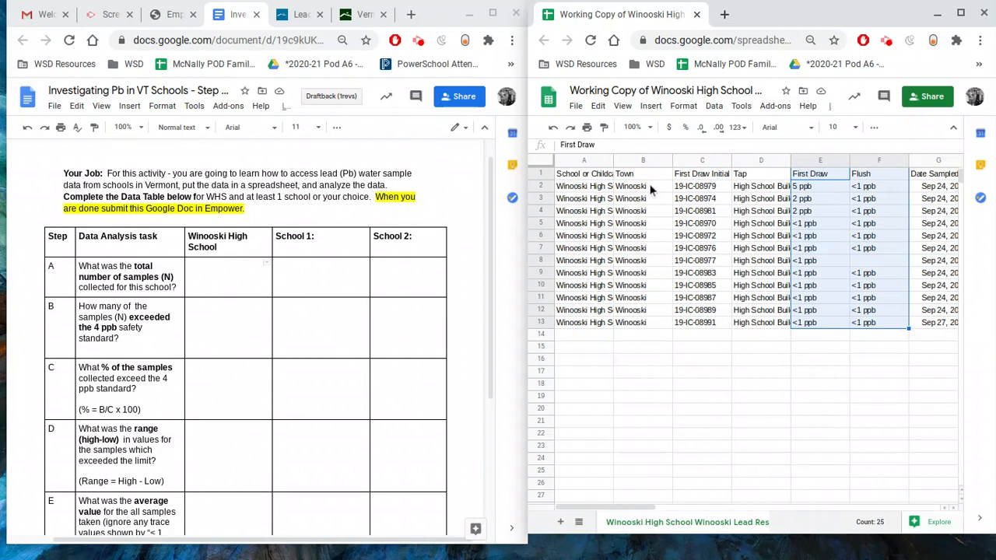
click(596, 107)
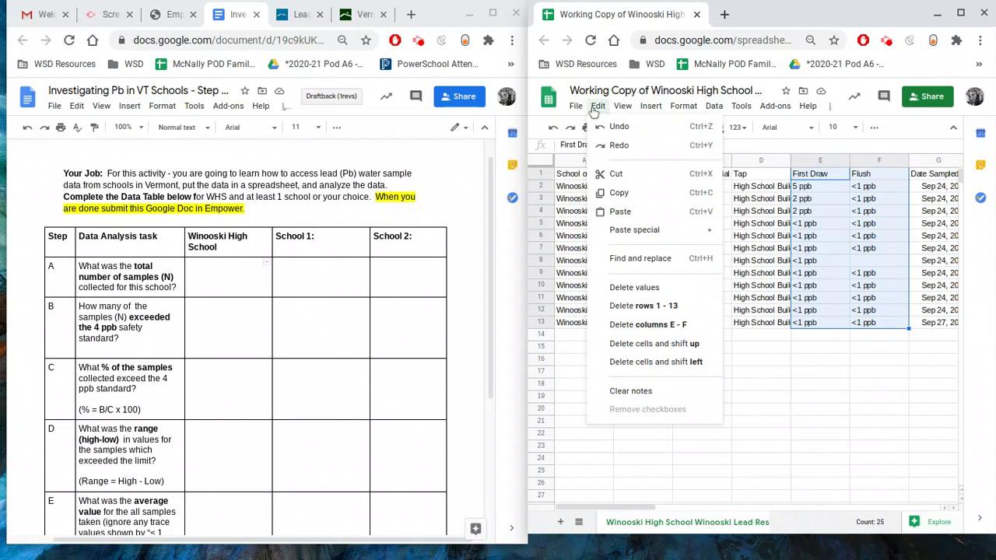
click(616, 259)
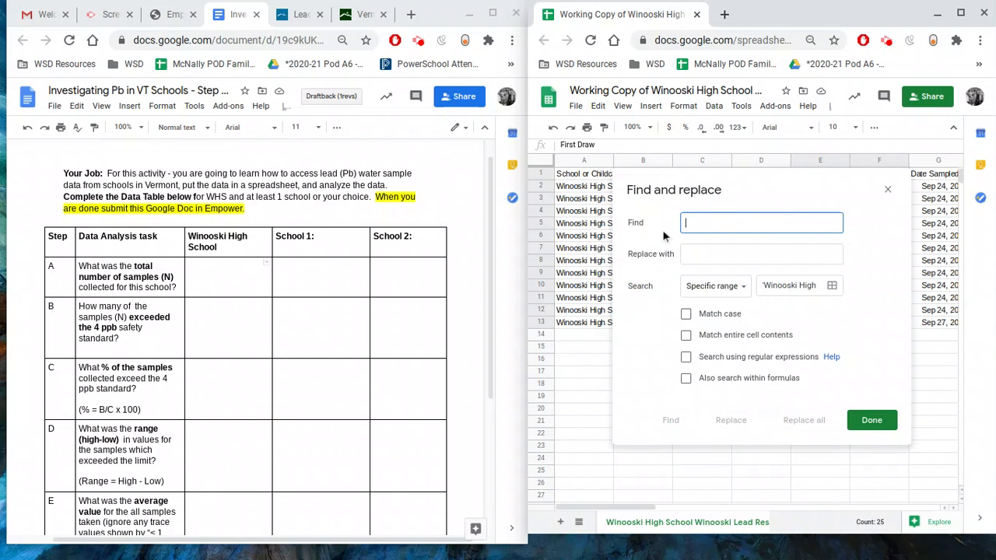
text(pp)
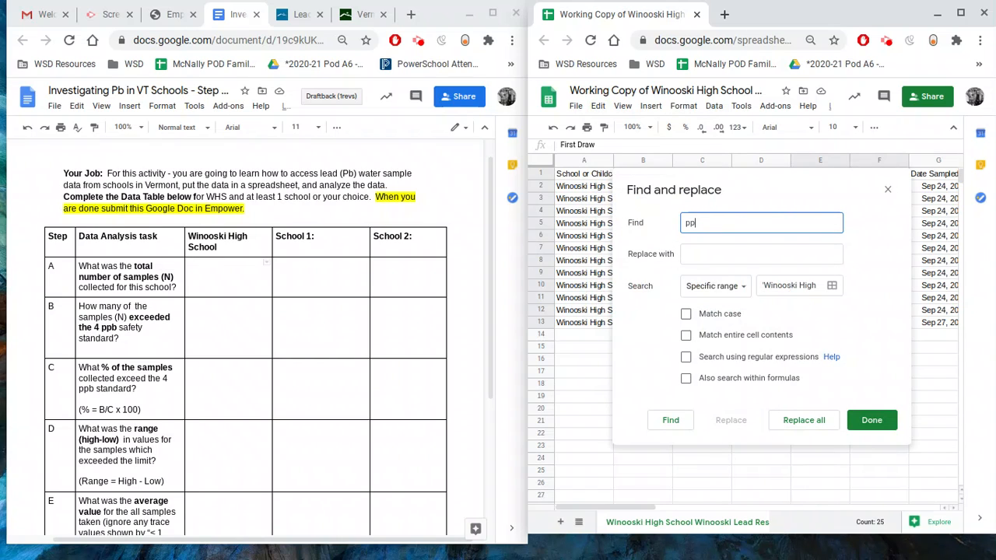
text(b)
click(689, 254)
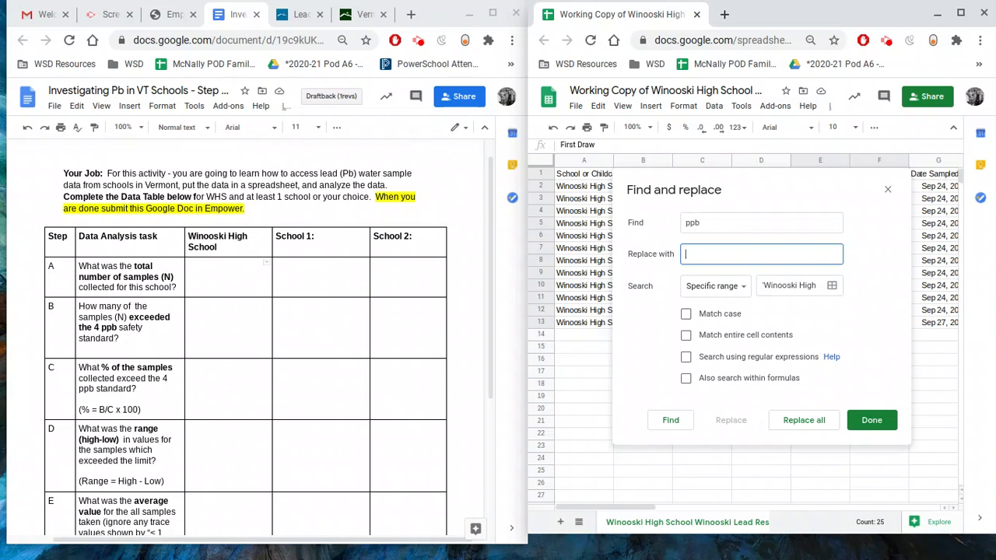
click(784, 424)
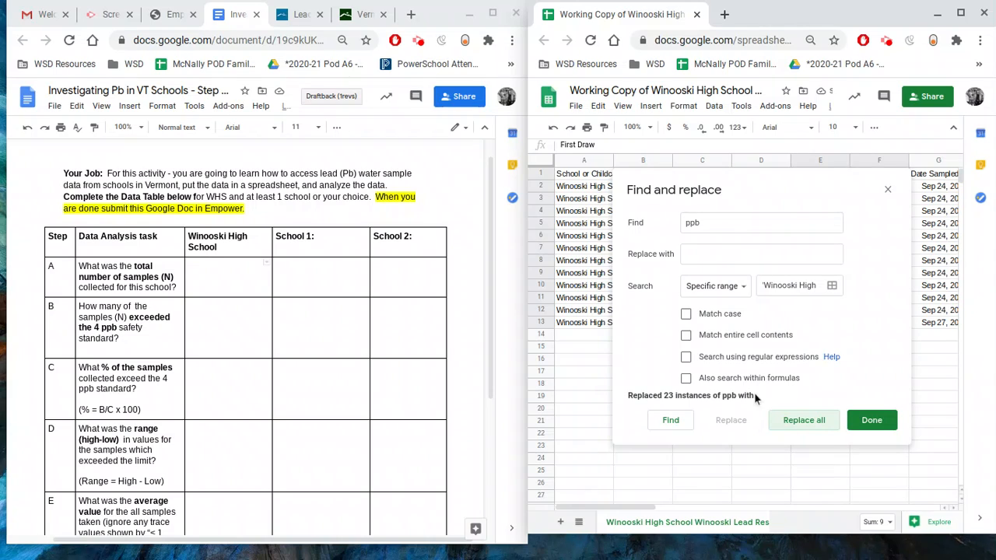
click(888, 192)
click(812, 407)
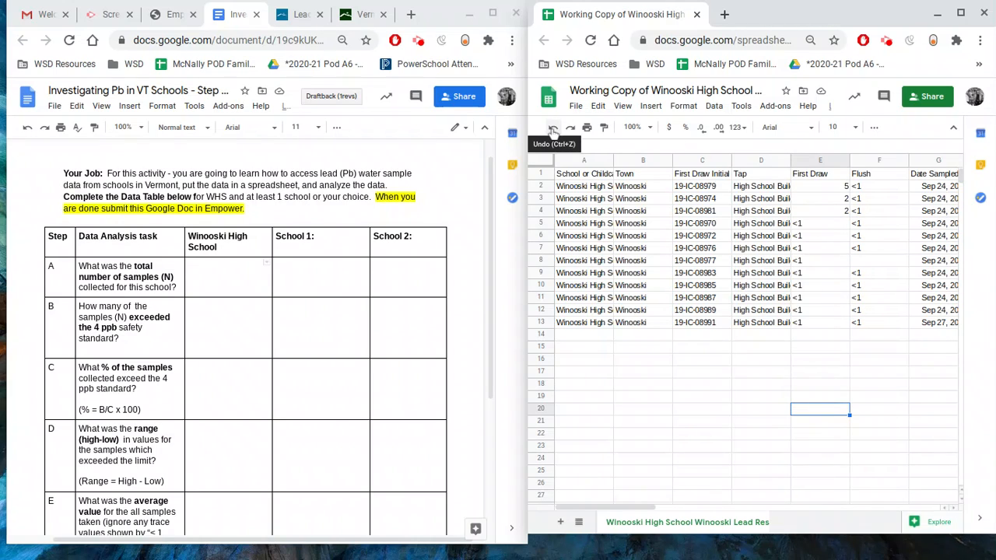
- Undo and redo the "ppb" replacement twice to compare the First Draw and Flush values
click(553, 130)
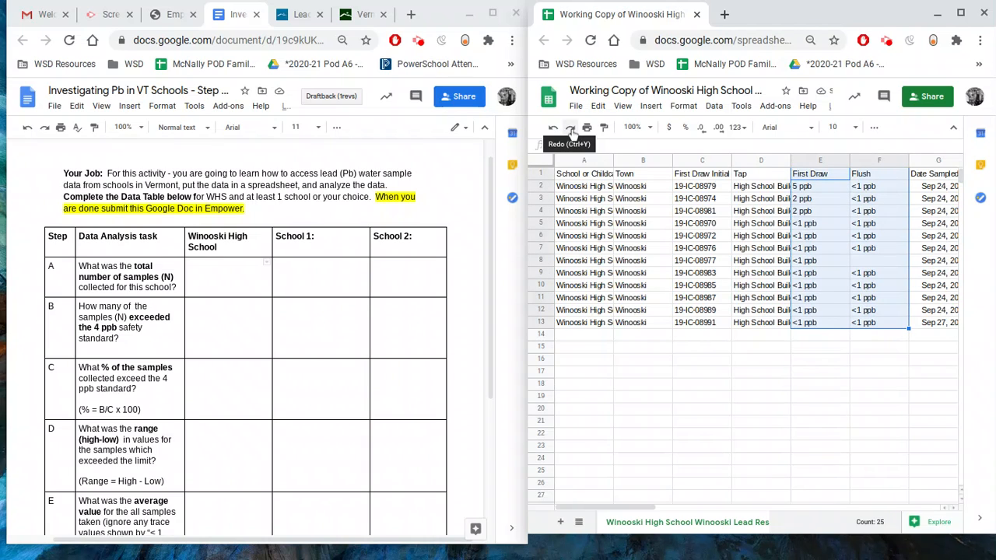
click(572, 130)
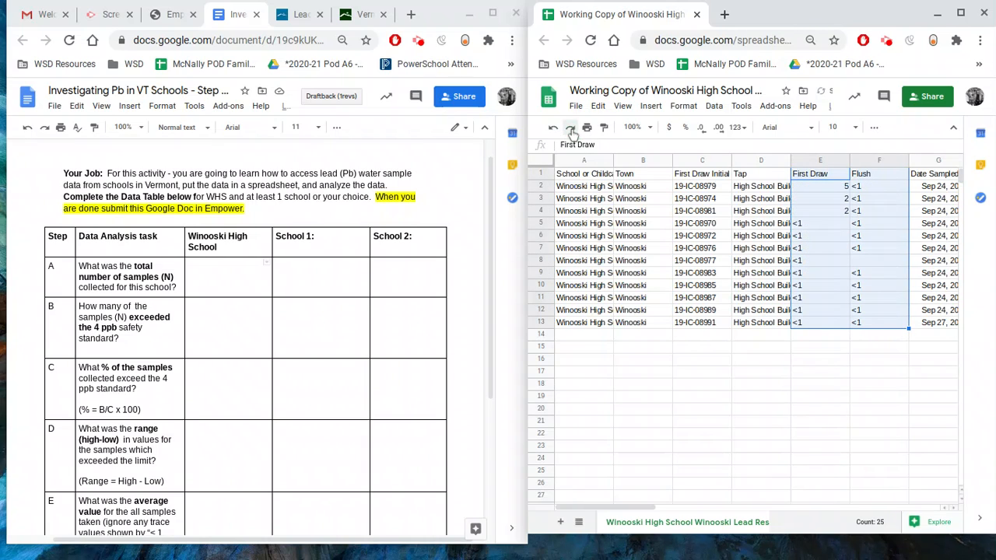
click(715, 425)
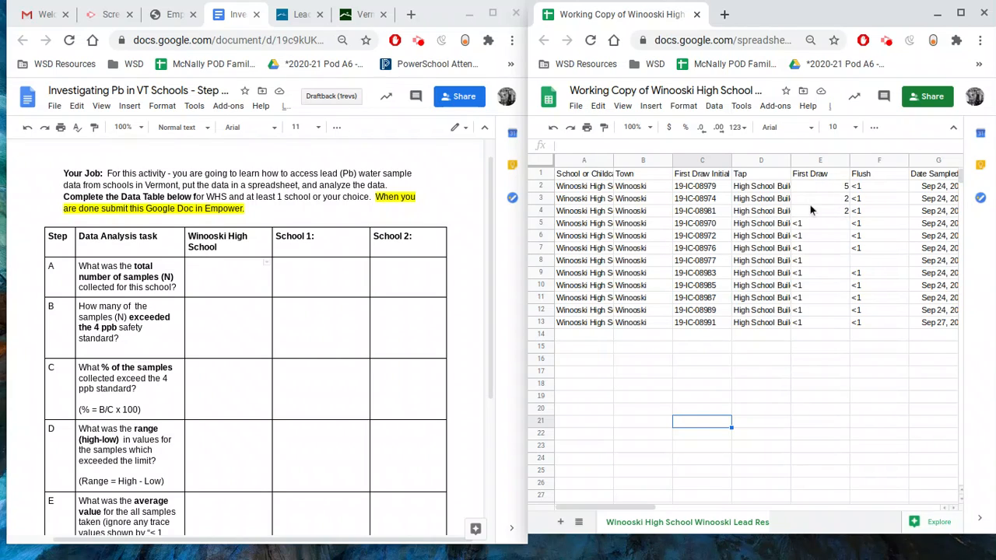
click(553, 128)
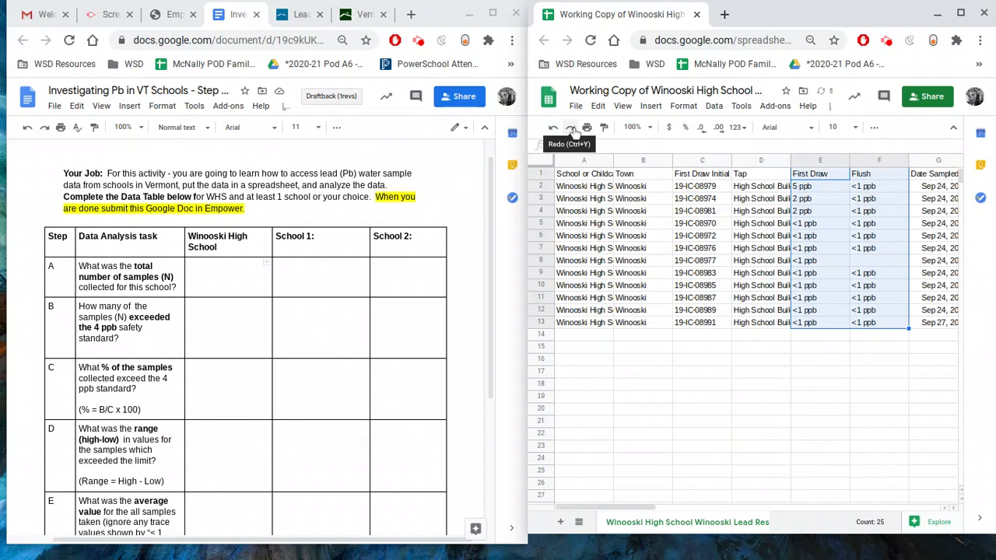
click(572, 129)
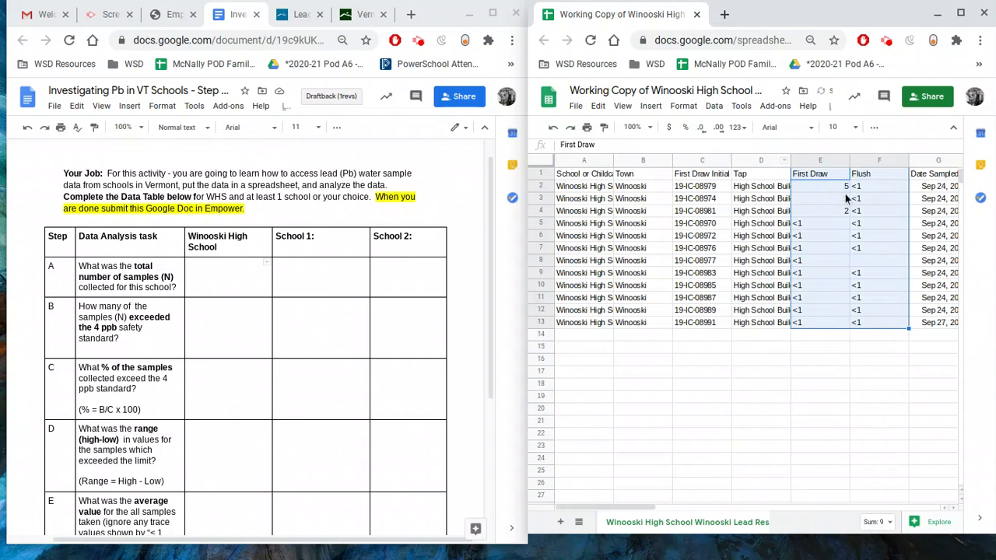
- Check the contents of the First Draw cells from E2 to E8 one by one
click(837, 186)
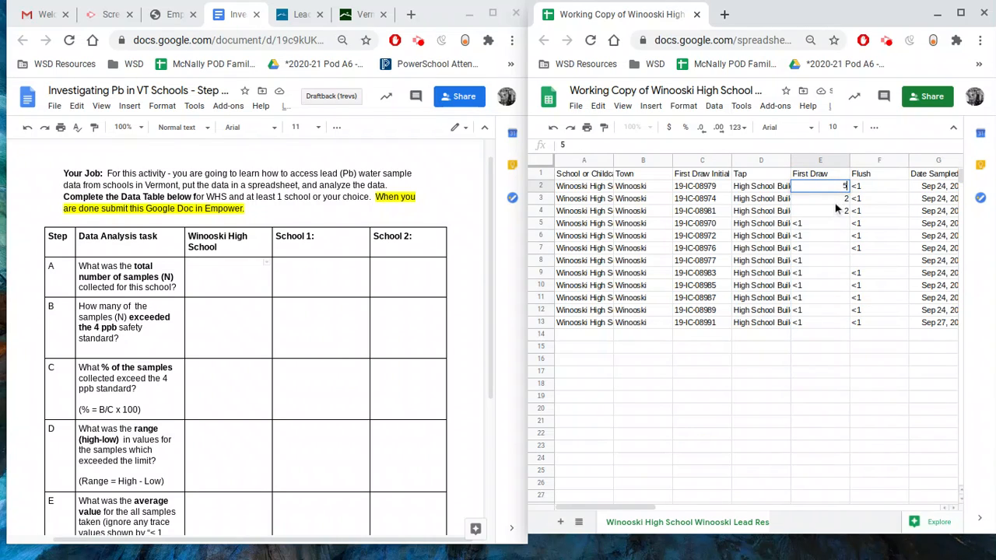
click(836, 199)
click(837, 214)
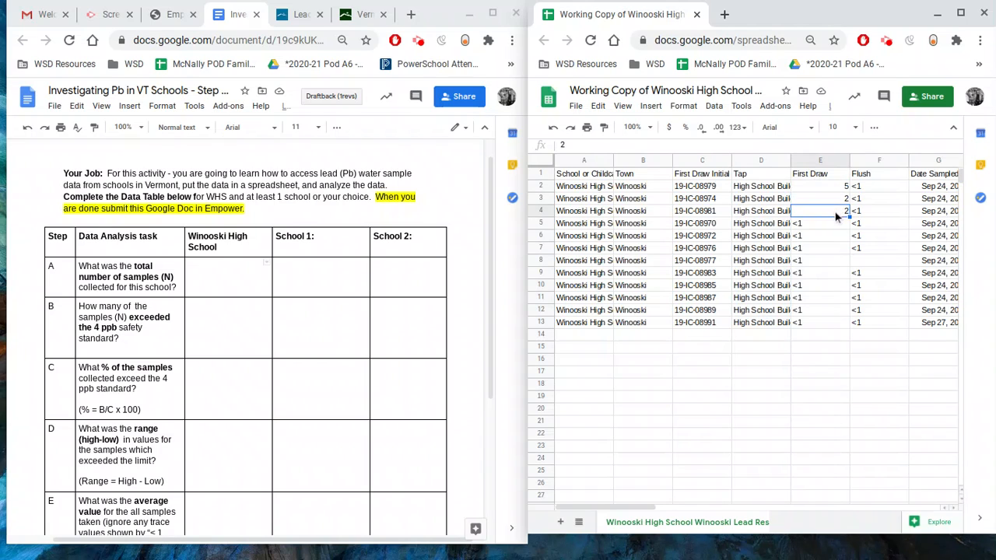
click(816, 225)
click(814, 238)
click(814, 247)
click(815, 259)
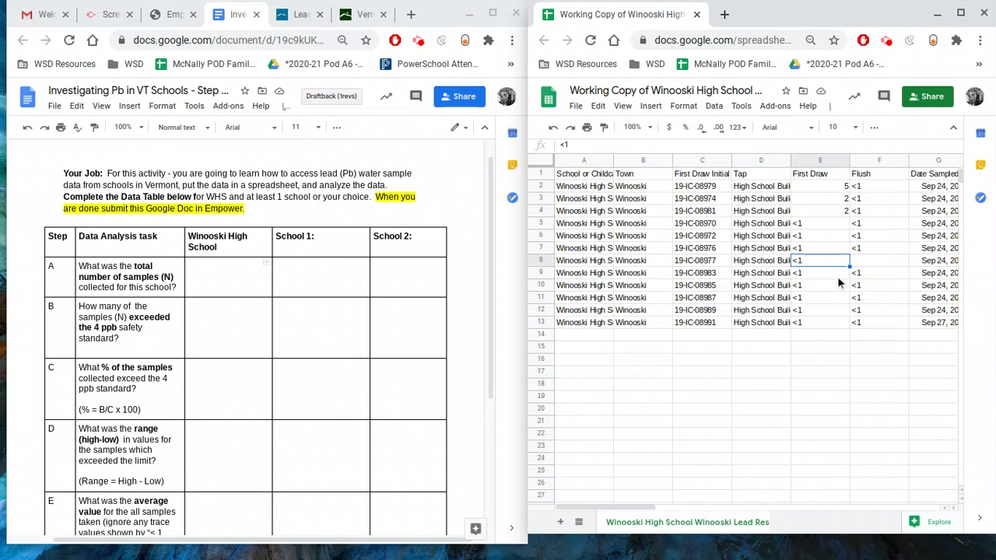
click(814, 225)
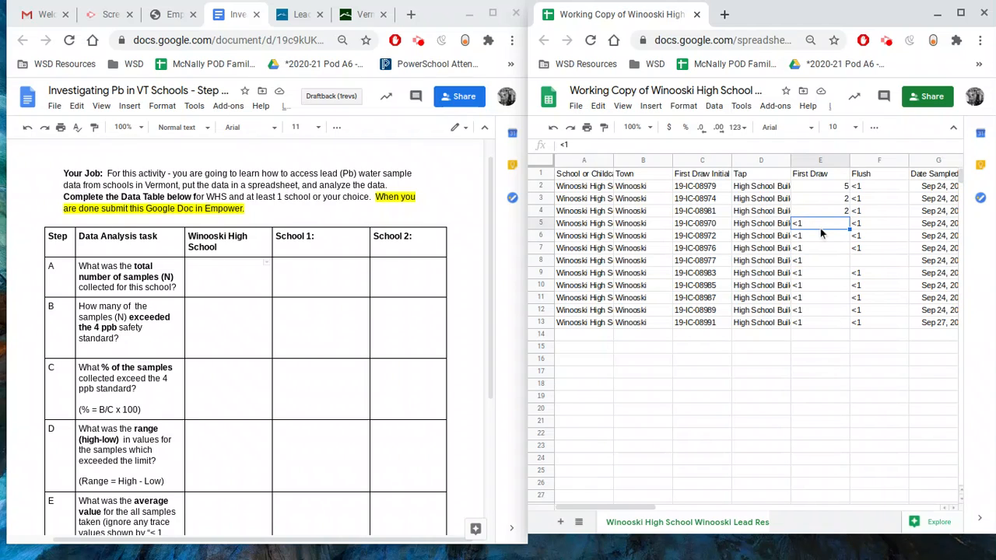
- Replace all instances of "<1" with 0 across all sheets
click(599, 108)
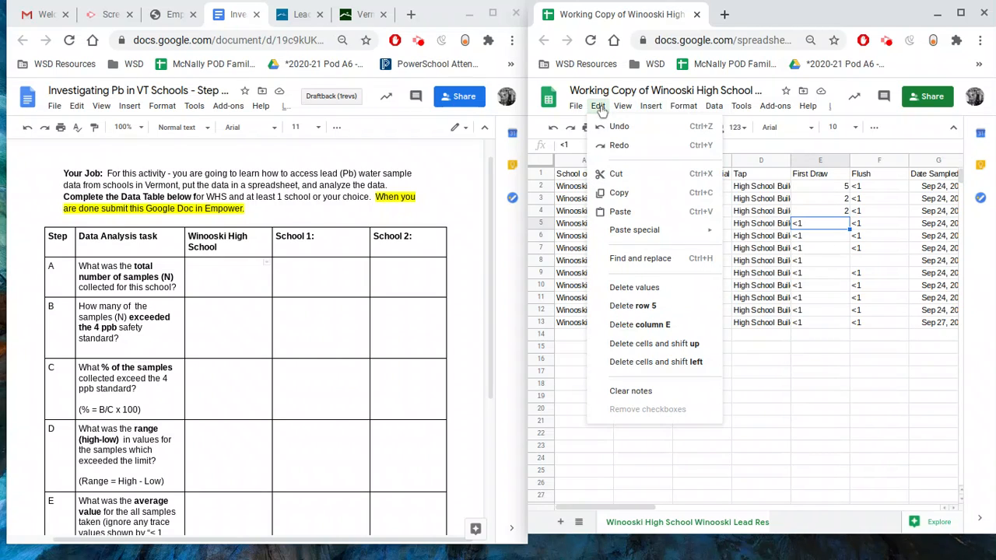
click(616, 261)
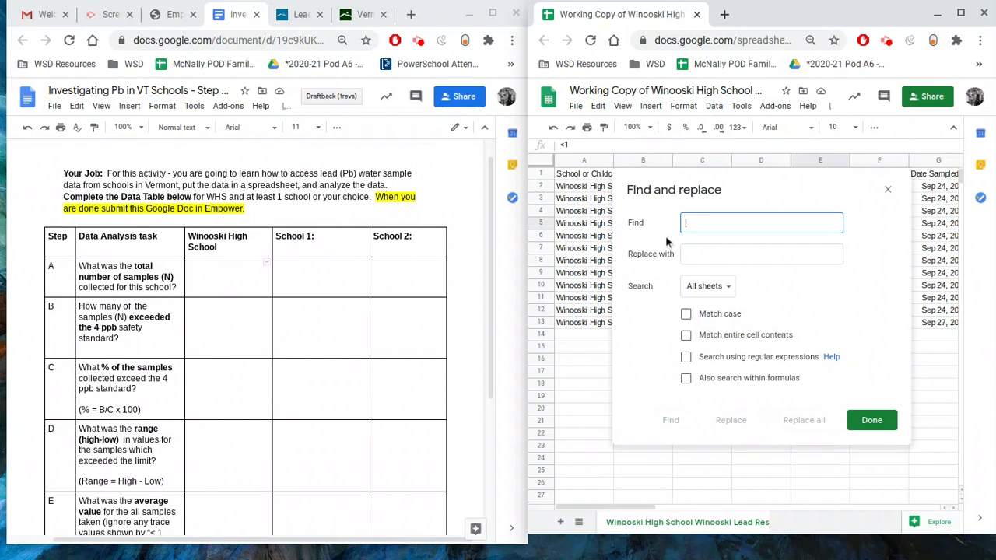
text(<)
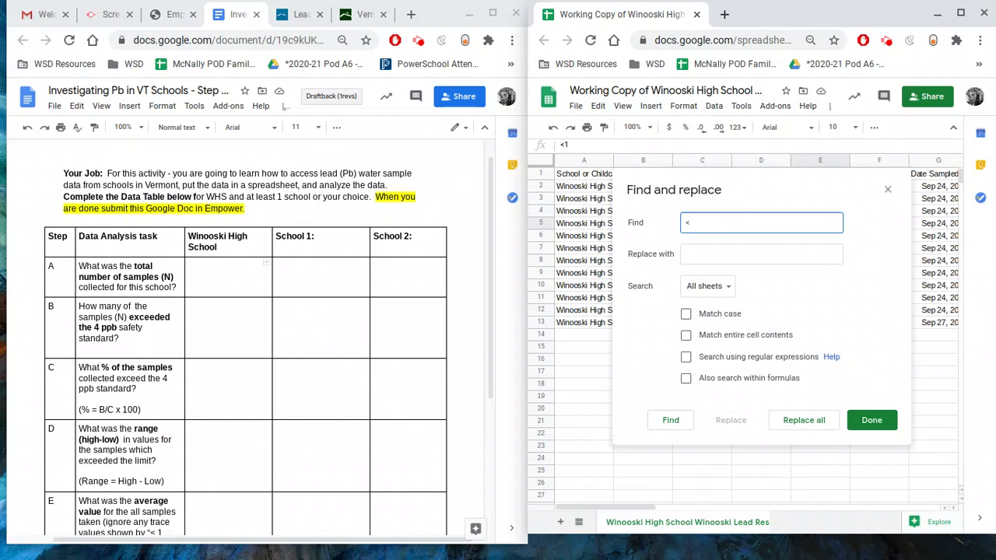
text(1)
click(728, 256)
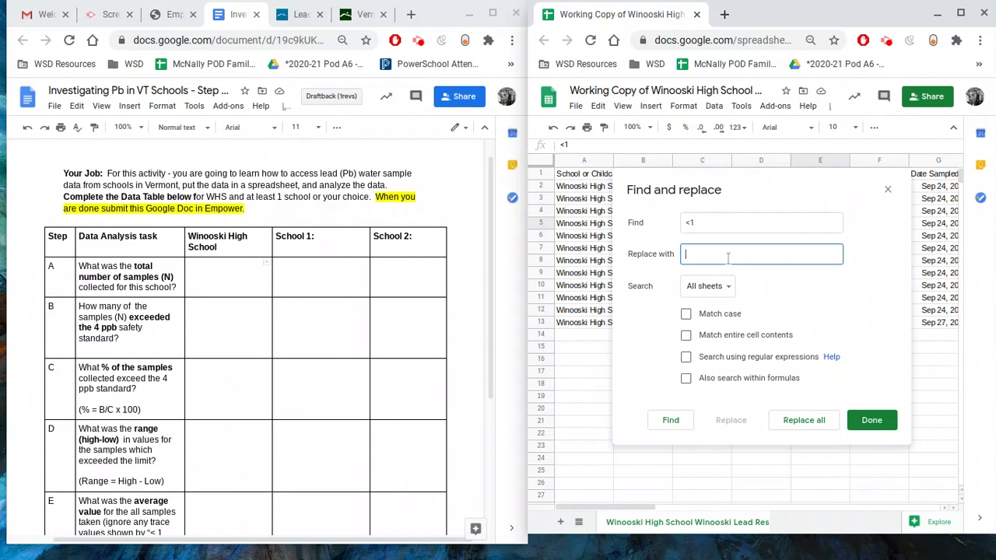
text(0)
click(801, 420)
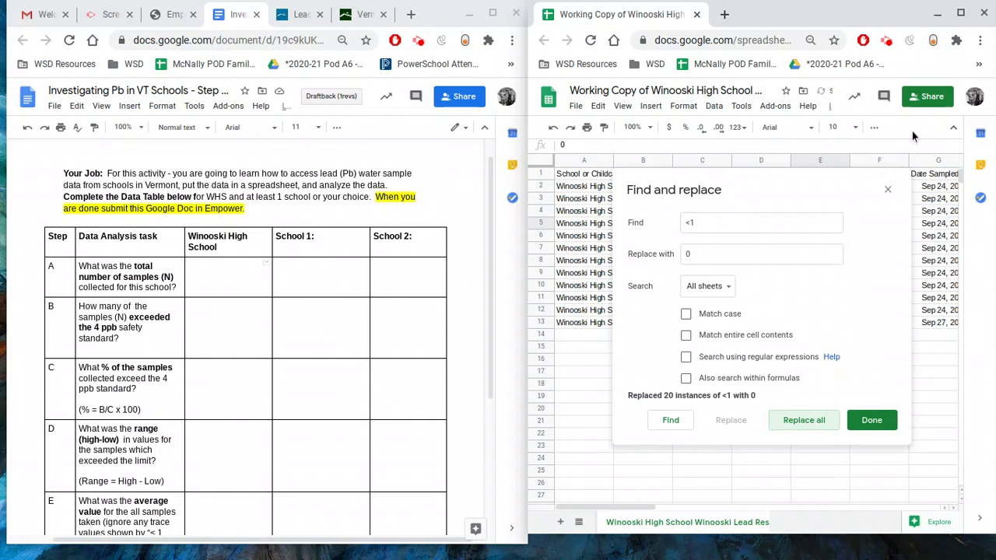
click(888, 191)
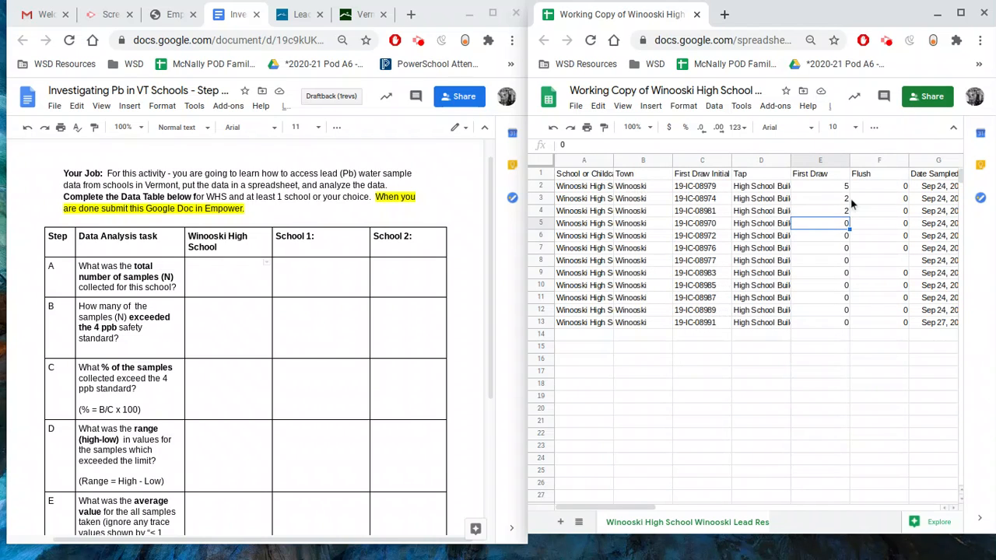
click(849, 352)
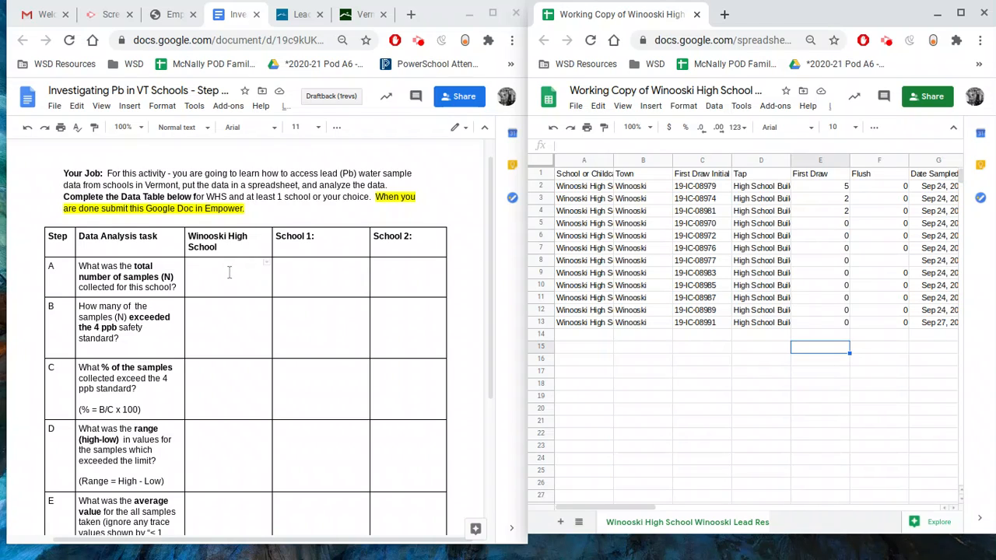
- Enter an example high school name on a new line below the School 1 heading in the document's table
click(295, 276)
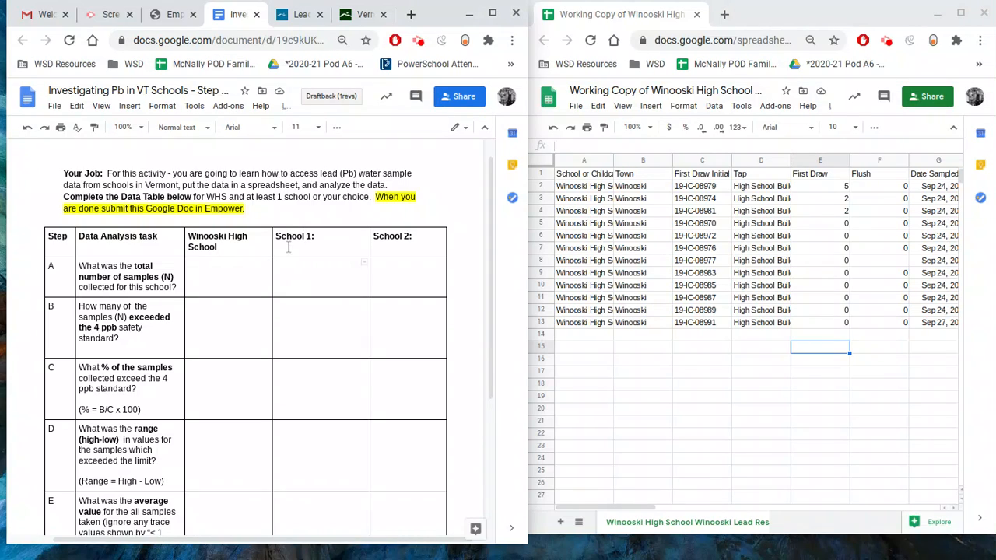
click(368, 242)
key(Return)
text(McNs;l)
key(BackSpace)
key(BackSpace)
key(BackSpace)
text(a;;y)
key(BackSpace)
key(BackSpace)
key(BackSpace)
text(lly HS)
- Find the average question in row E of the document's table and label spreadsheet cell D15 "Average"
scroll(321, 325, down, 5)
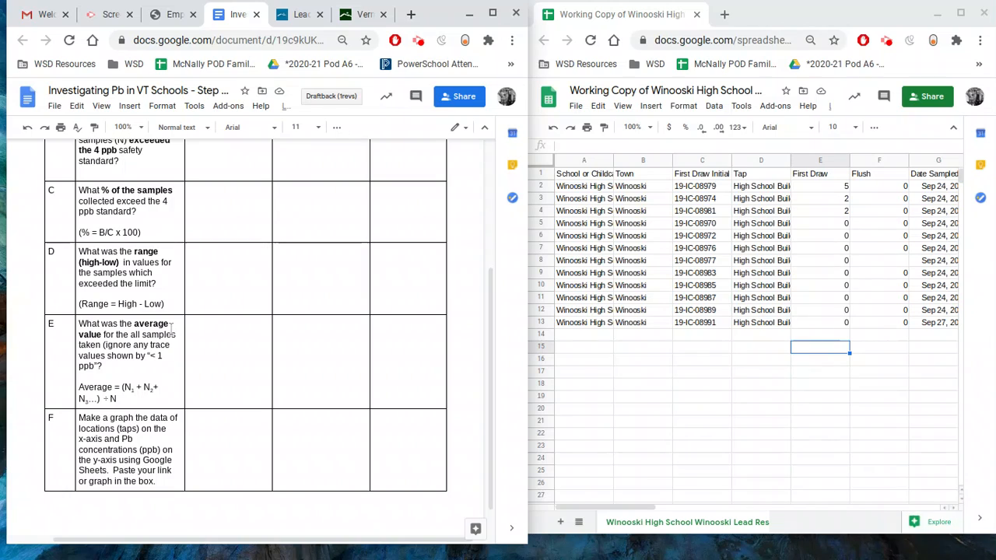
drag(170, 325, 125, 326)
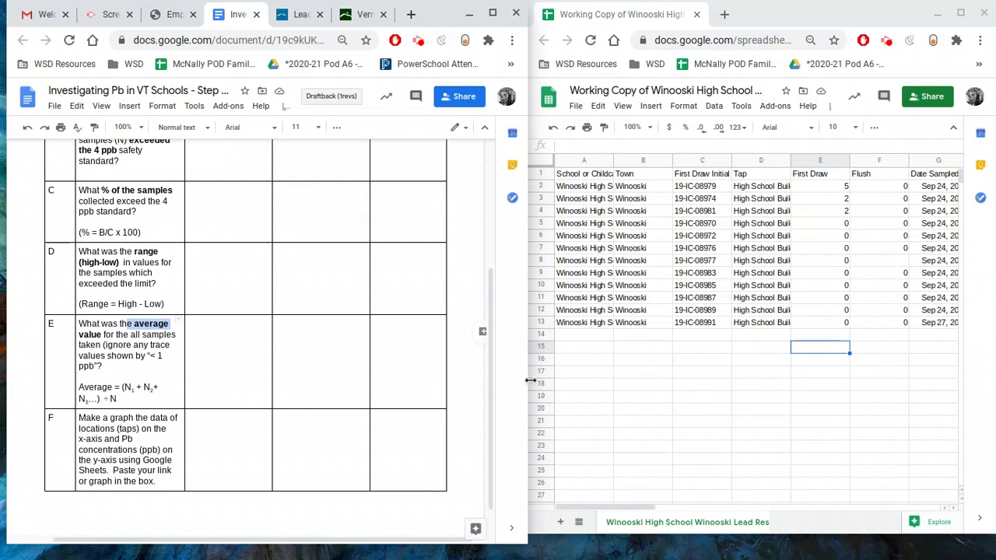
click(751, 352)
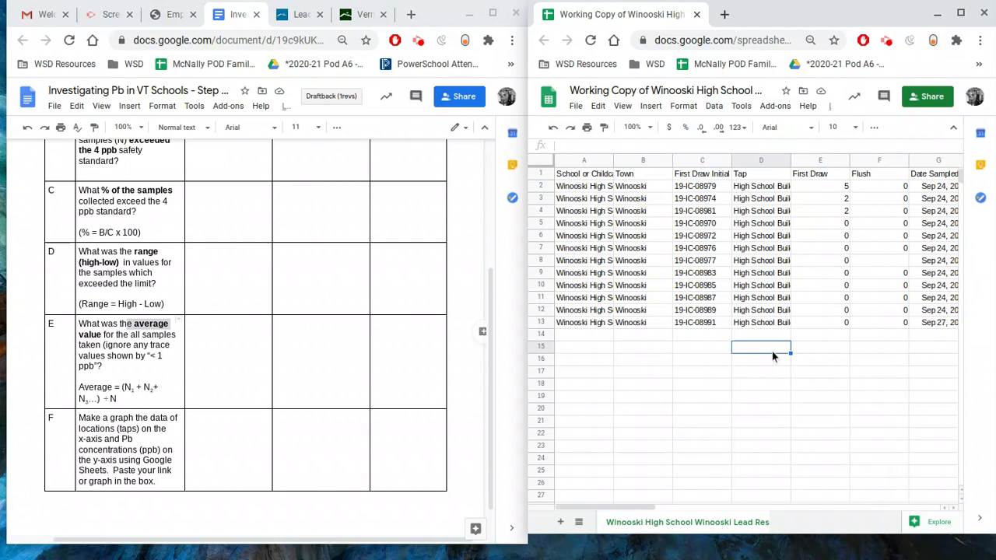
text(Average)
key(Tab)
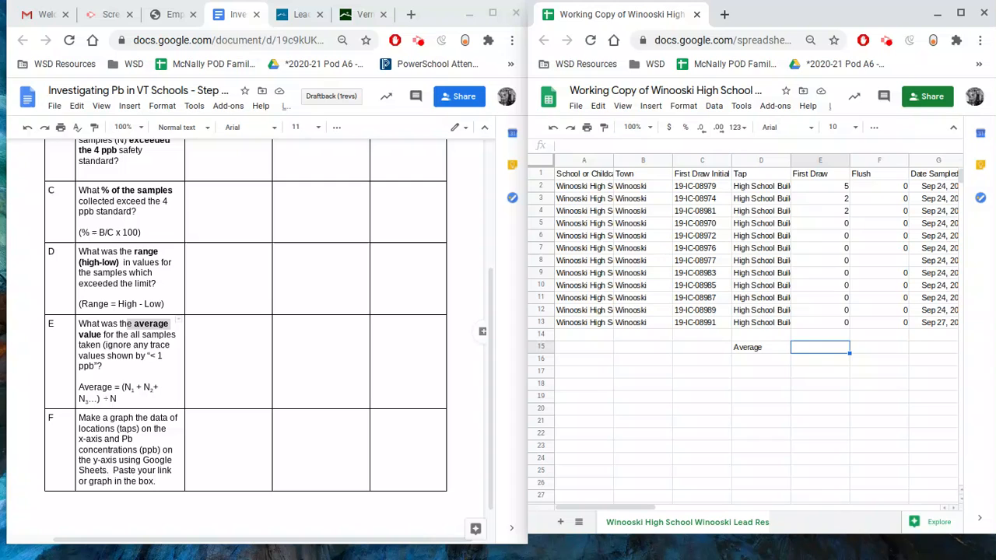
- Calculate the average of the First Draw values E2:E13 in cell E15 with the AVERAGE function
text(=)
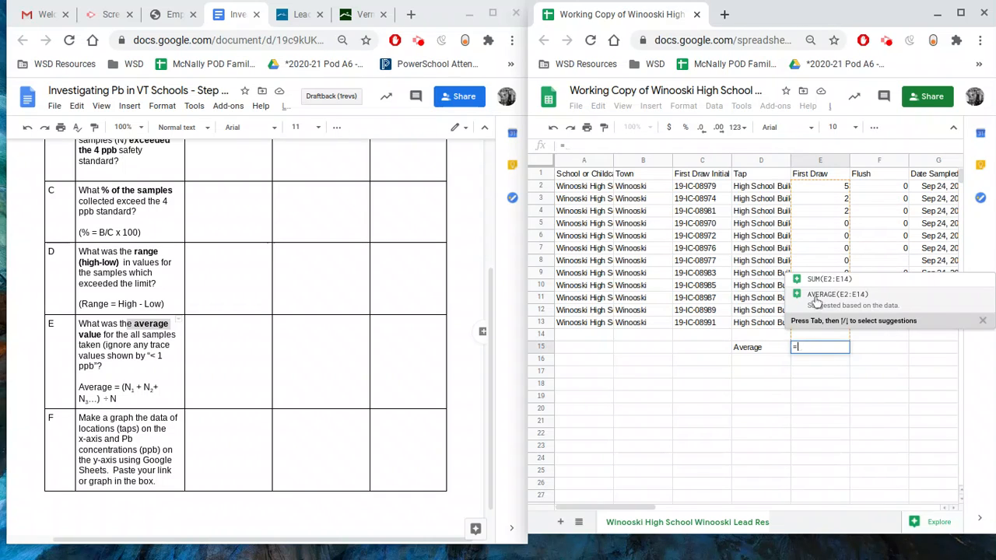
text(av)
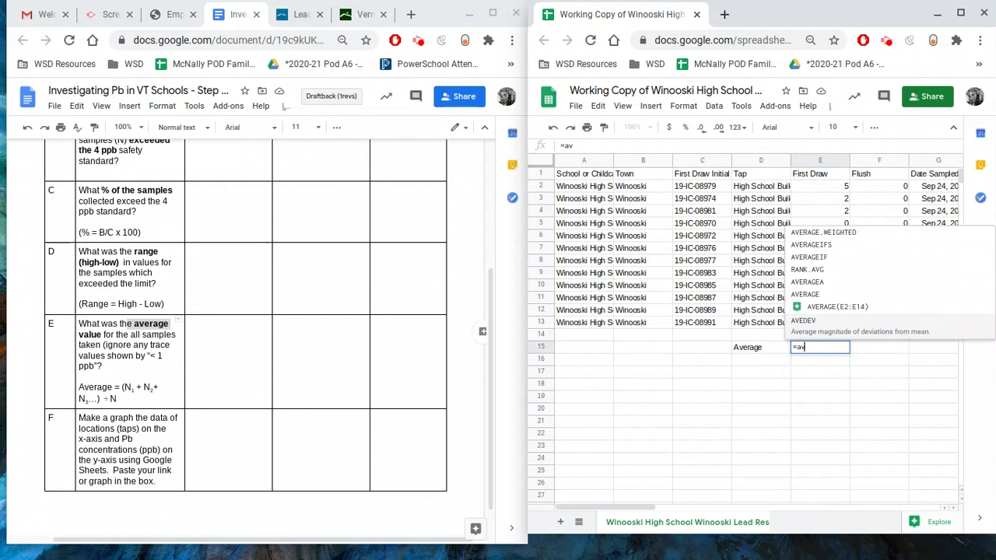
text(erage)
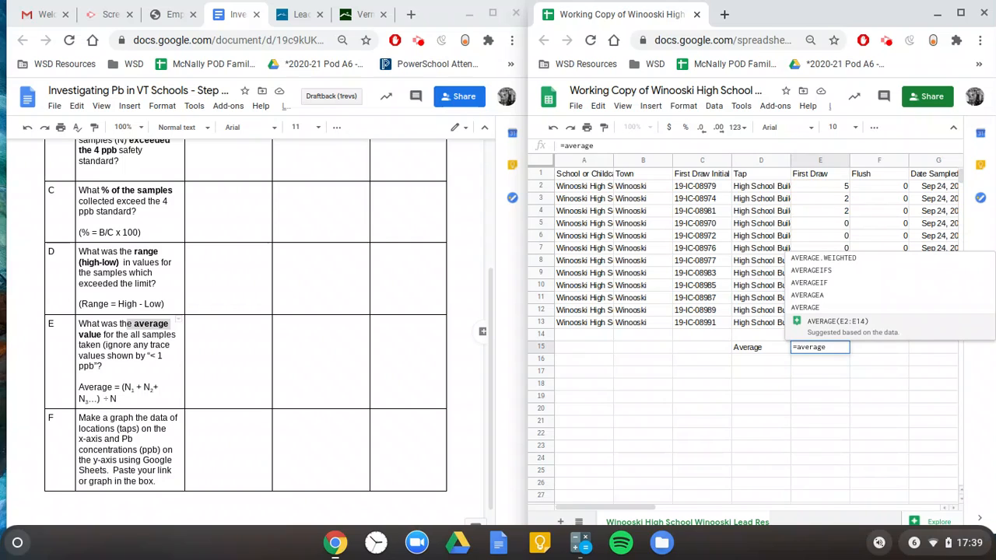
text(()
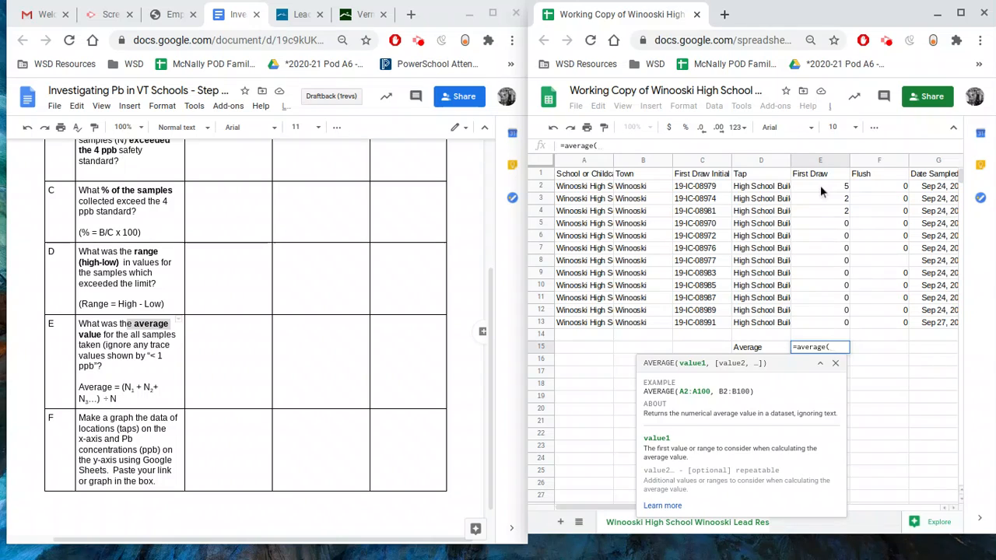
drag(827, 190, 832, 317)
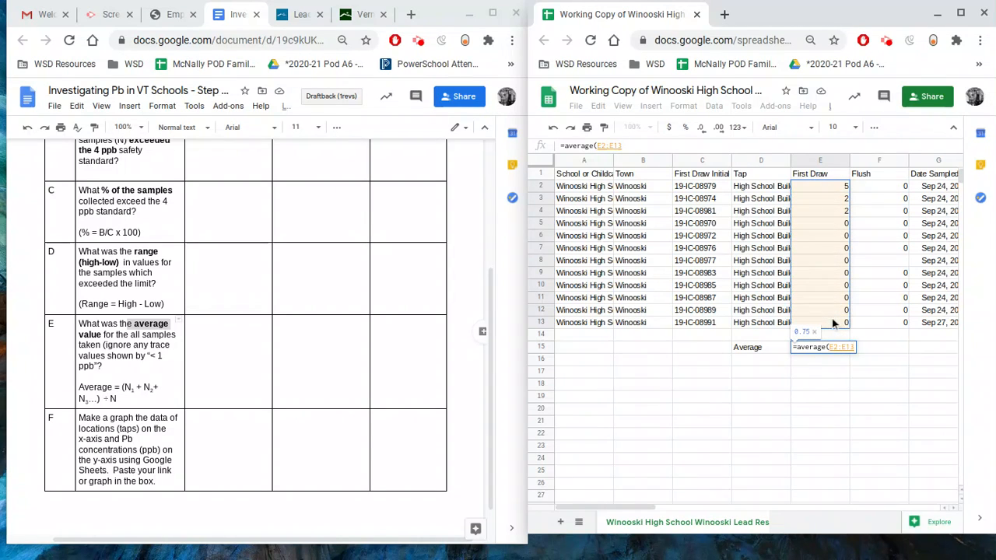
text())
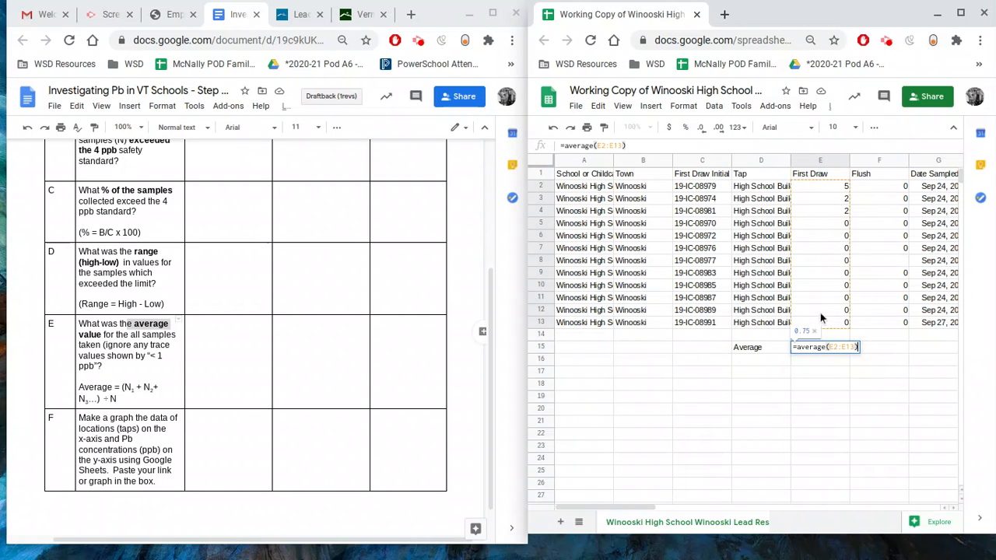
key(Return)
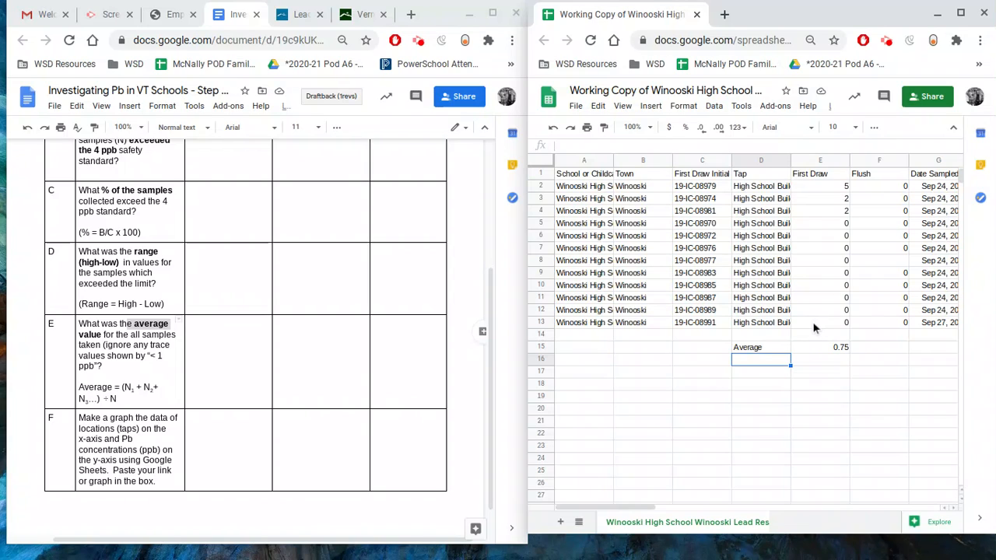
- Enter "0.75 ppb" as the School 1 answer to the average question in row E of the document's table
click(820, 347)
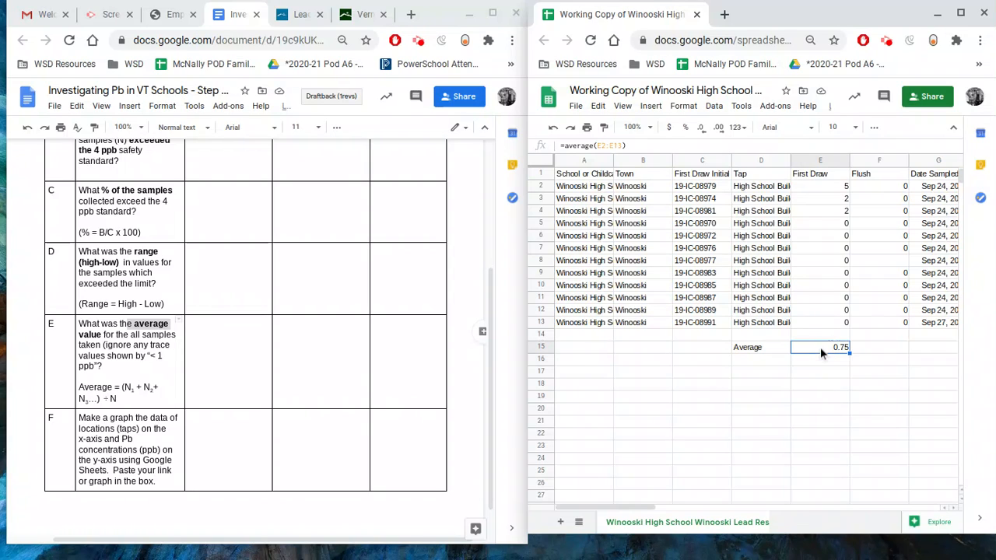
click(294, 333)
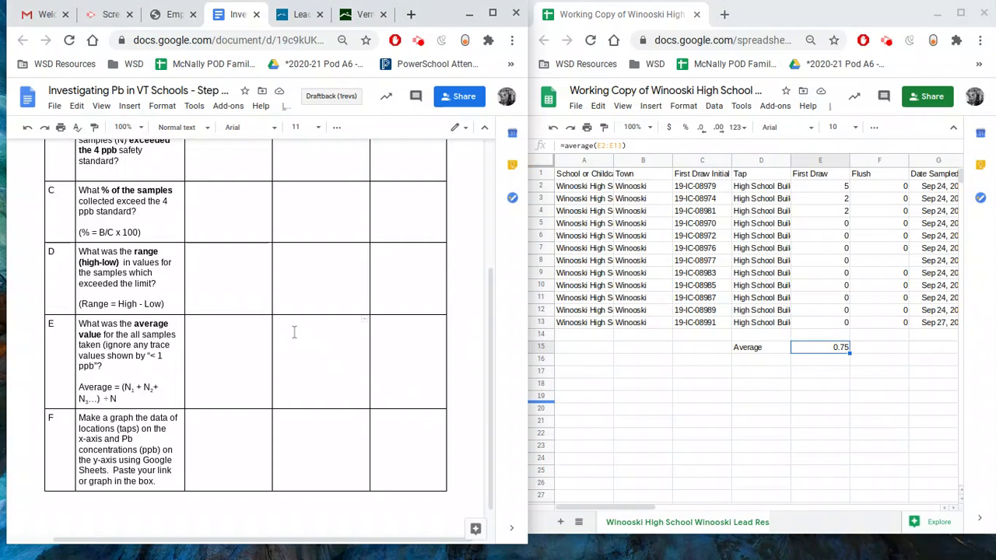
text(0.75 ppb)
click(621, 403)
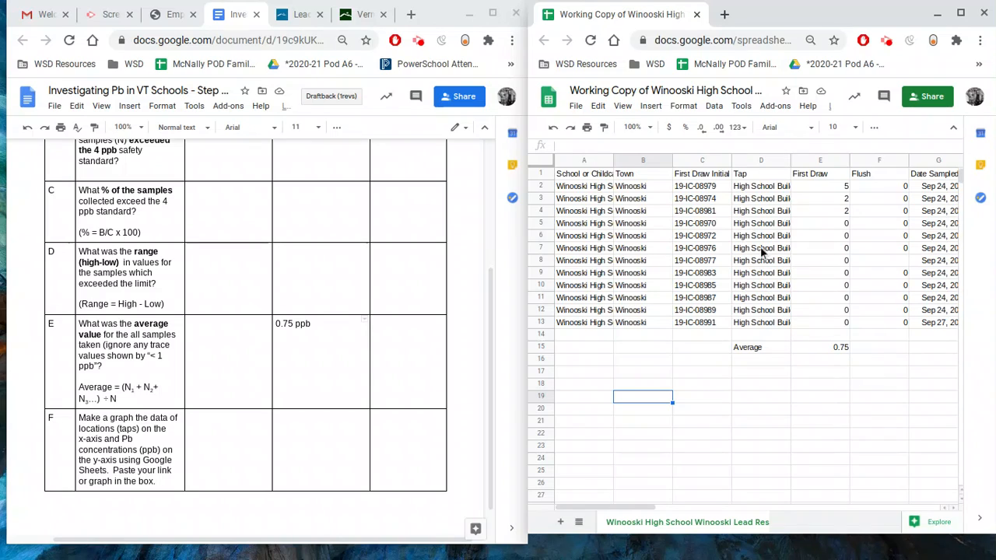
click(752, 177)
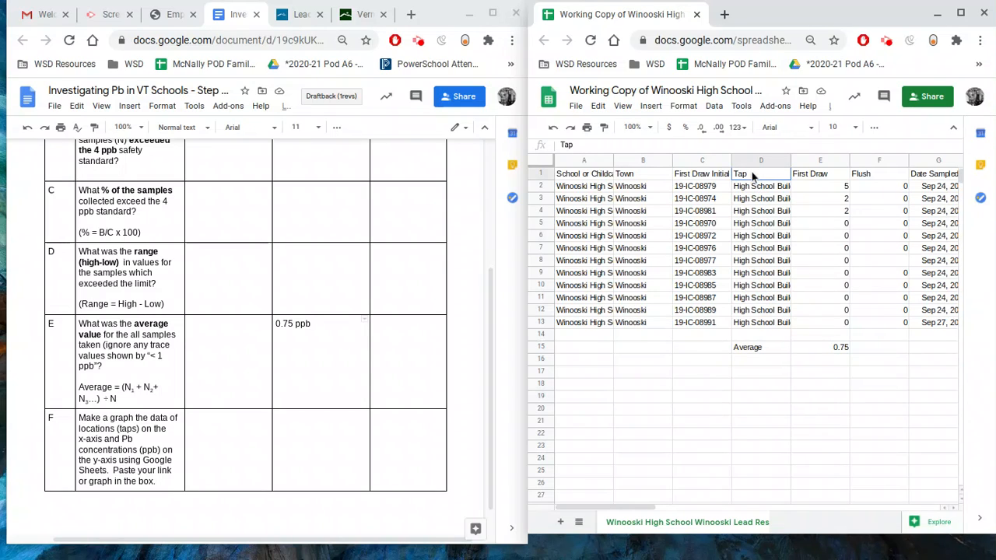
drag(752, 177, 759, 327)
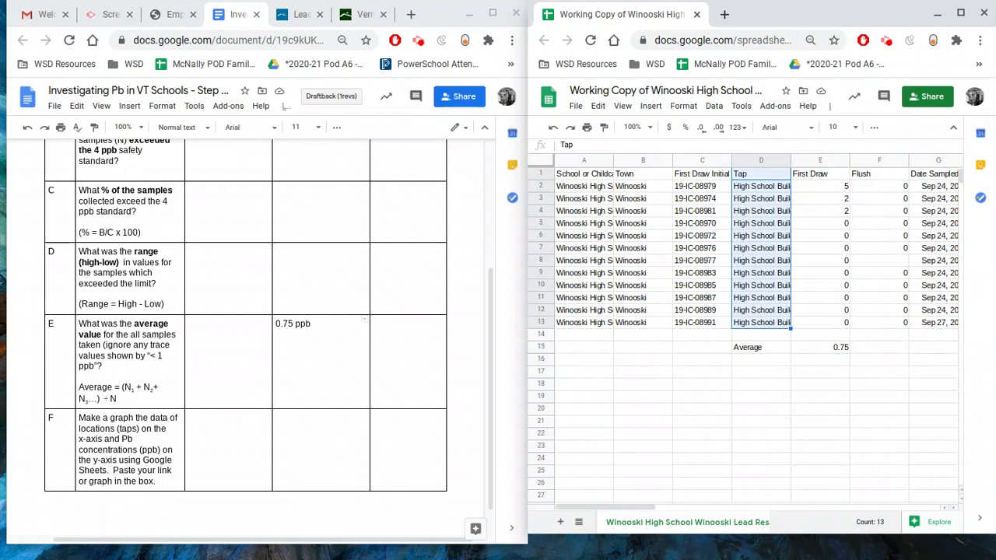
ctrl+click(827, 175)
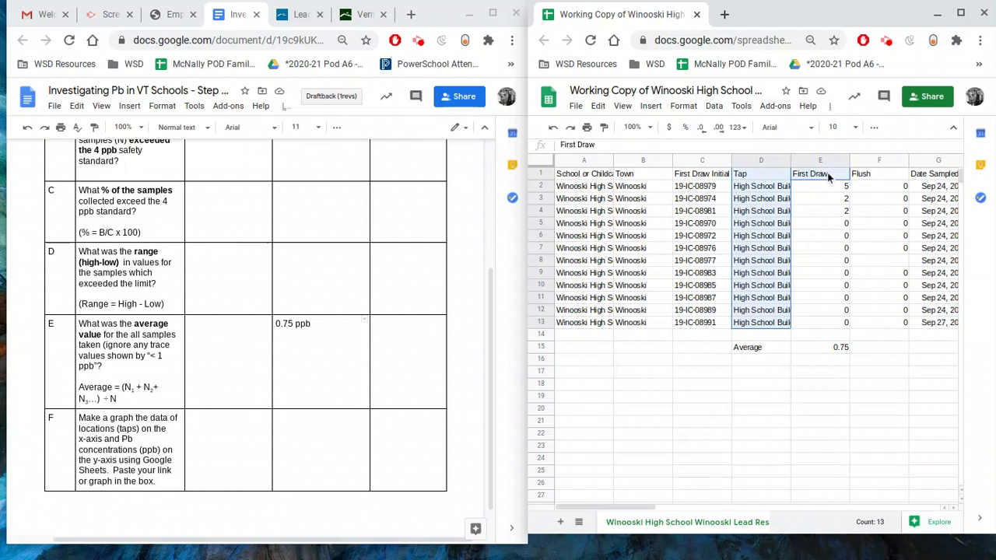
drag(824, 204, 824, 213)
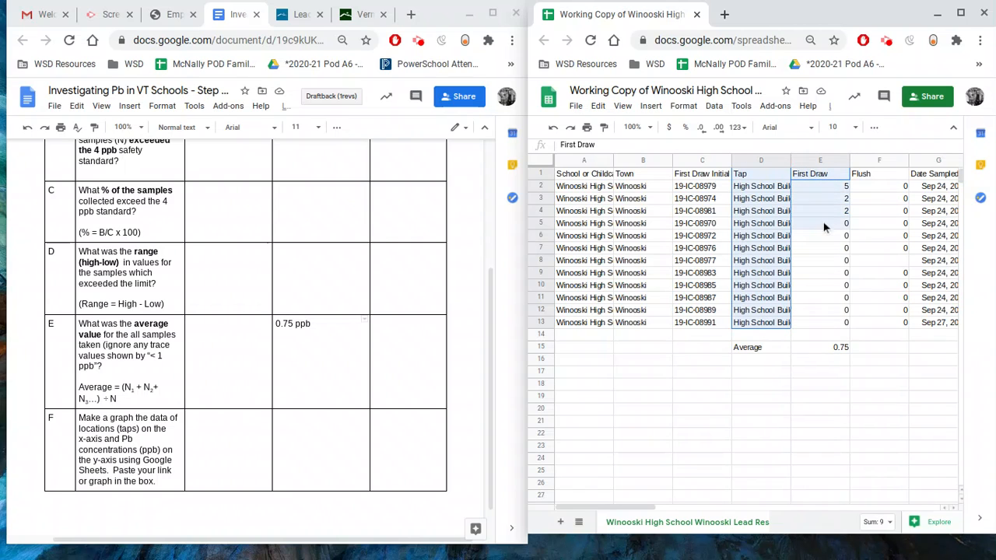
drag(826, 249, 825, 319)
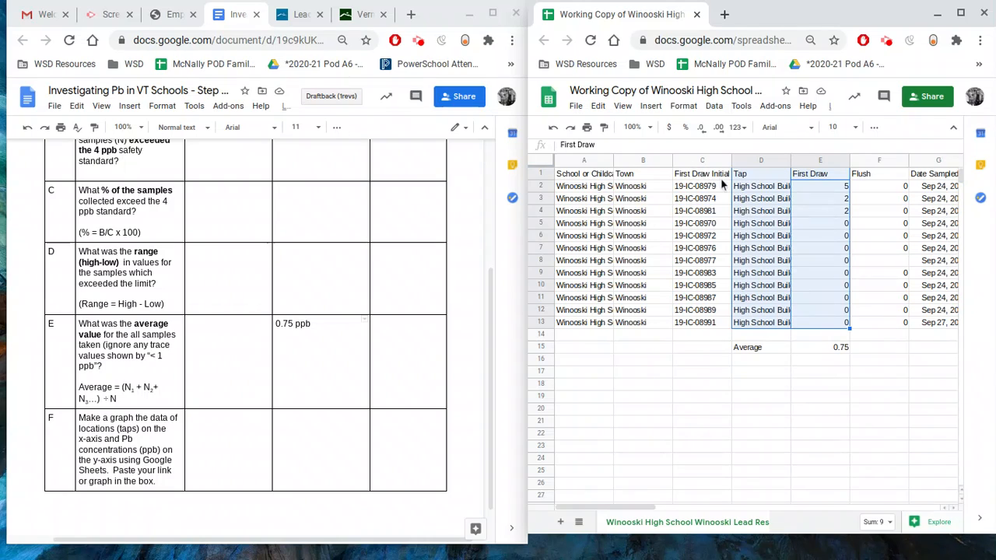
click(698, 400)
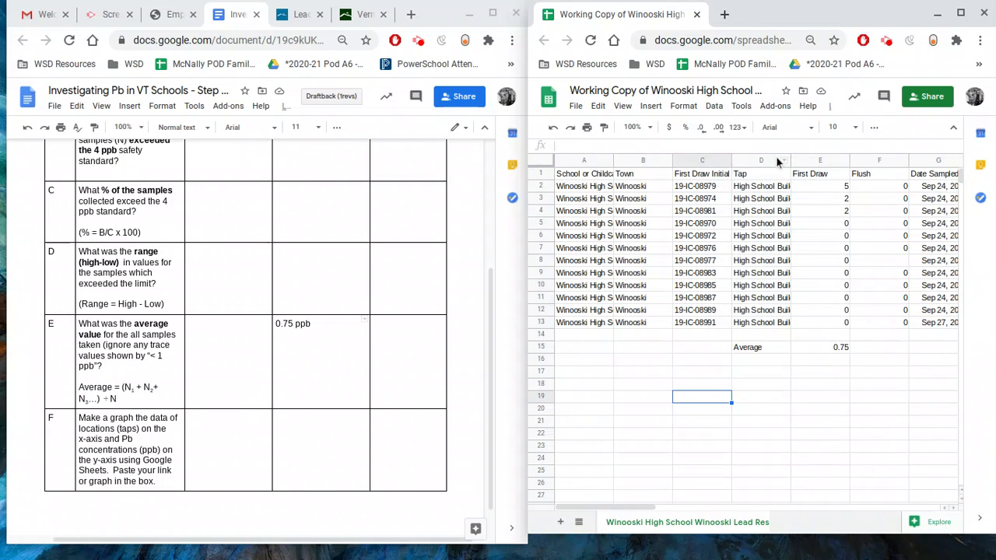
- Insert a column chart of the Tap and First Draw data in D1:E13
click(762, 176)
drag(761, 178, 827, 321)
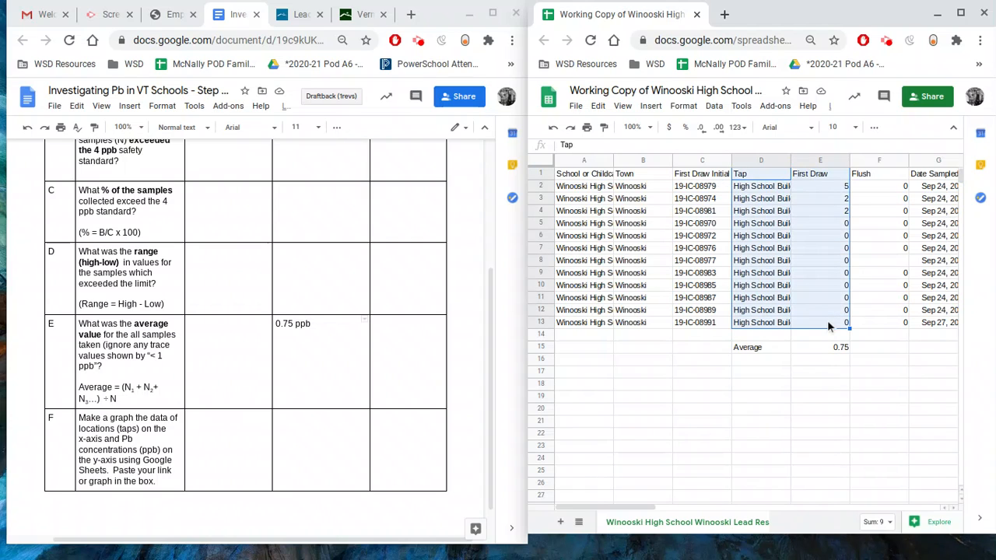
click(651, 107)
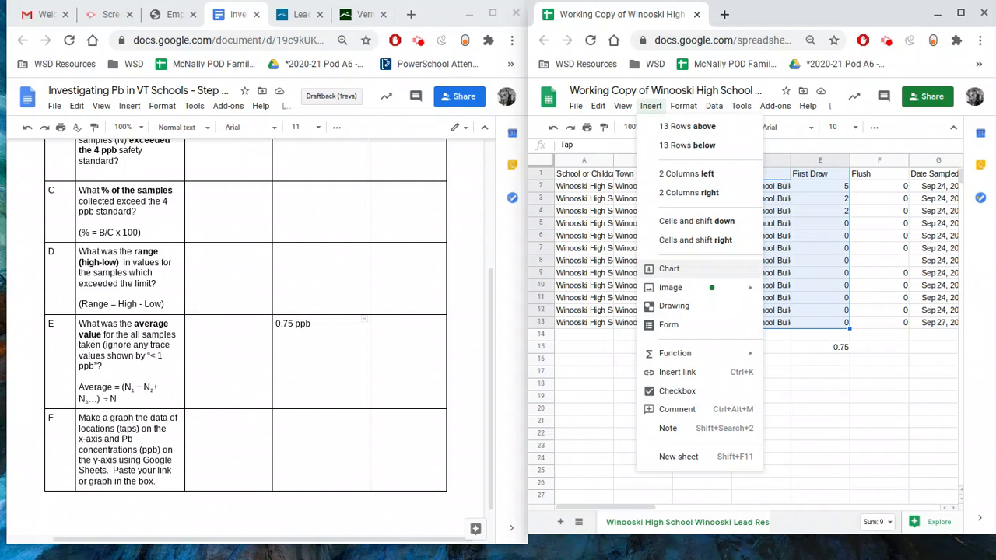
click(667, 270)
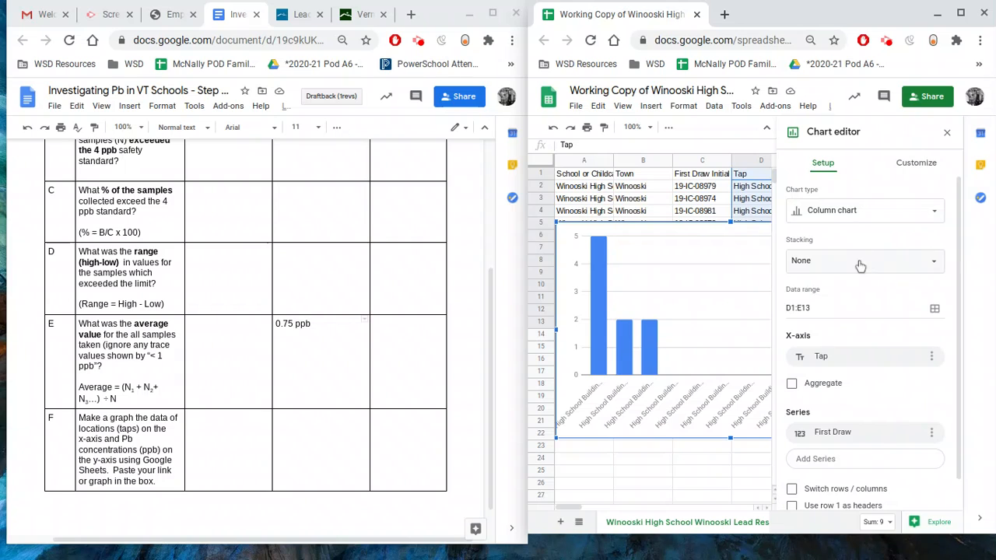
- Set the chart title to "Winooski HS Lead Data"
click(916, 166)
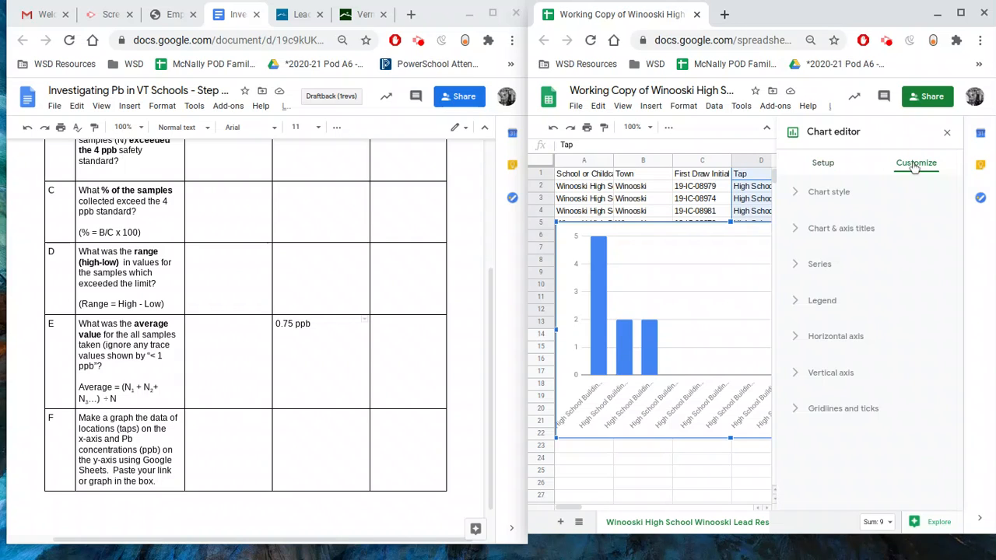
click(797, 233)
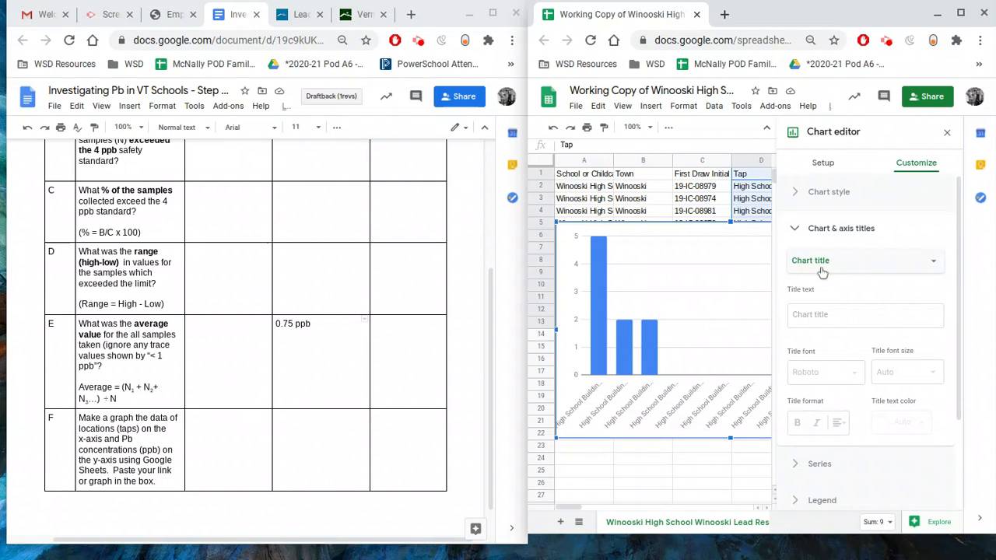
click(820, 314)
text(Winoosk)
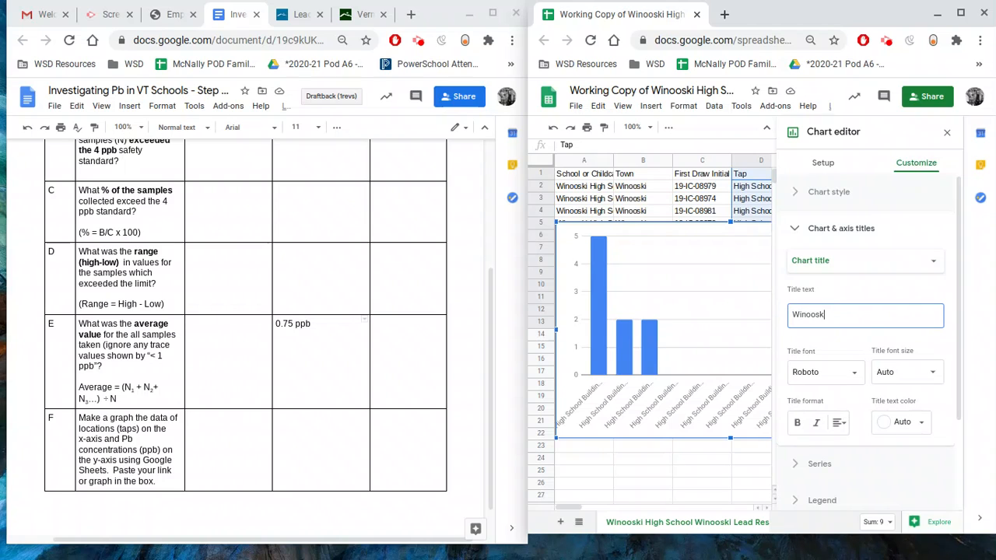
text(i HS Lead Data)
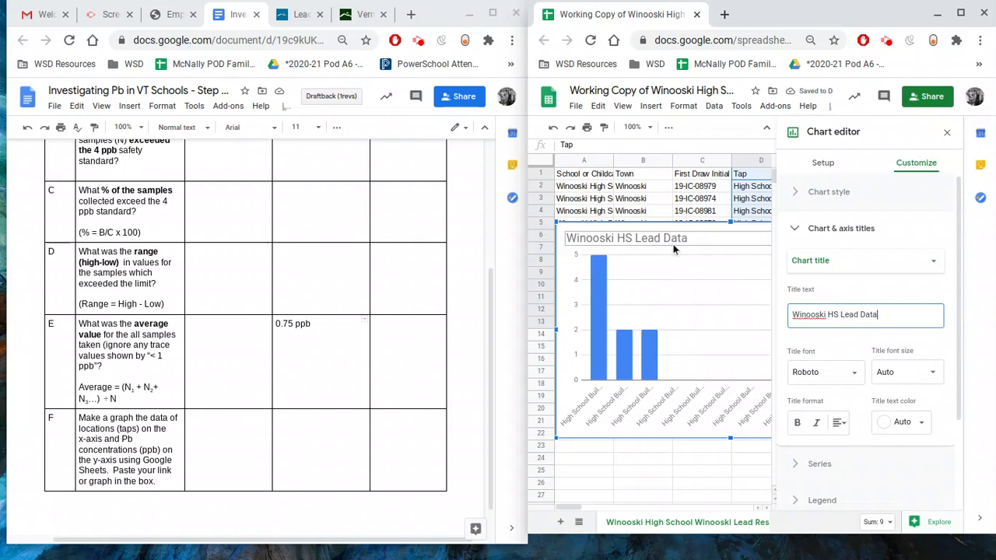
- Set the chart's vertical axis title to "Pb concentration (ppb)"
click(821, 267)
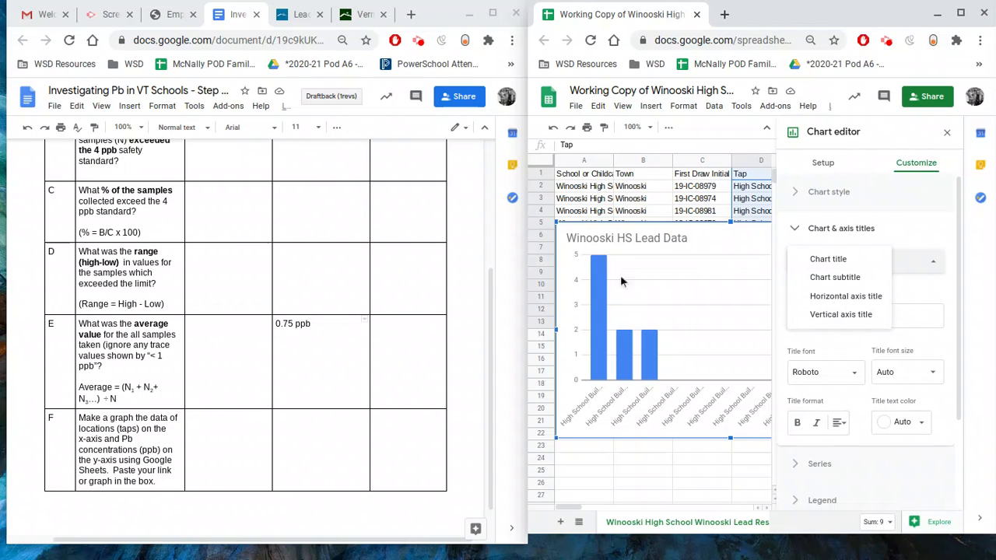
click(824, 316)
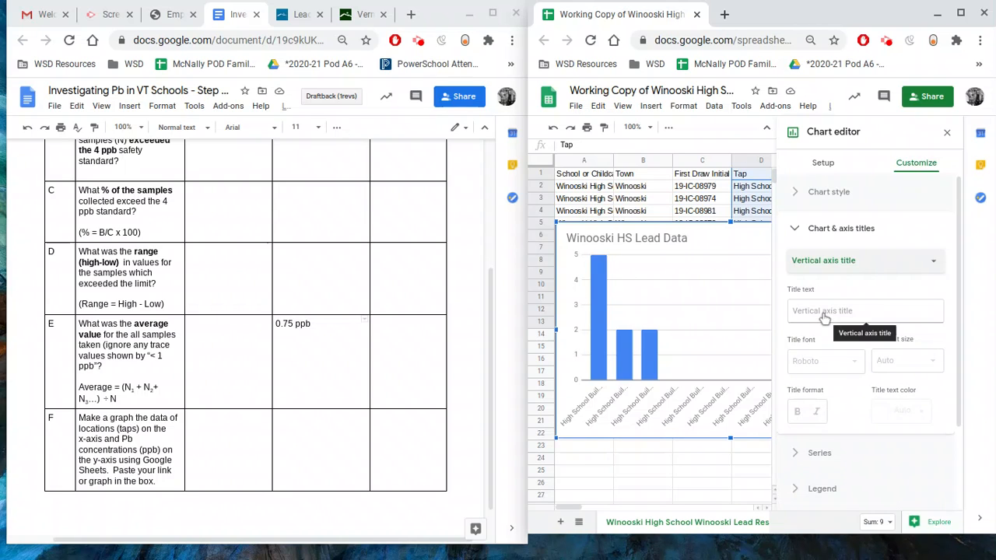
click(822, 312)
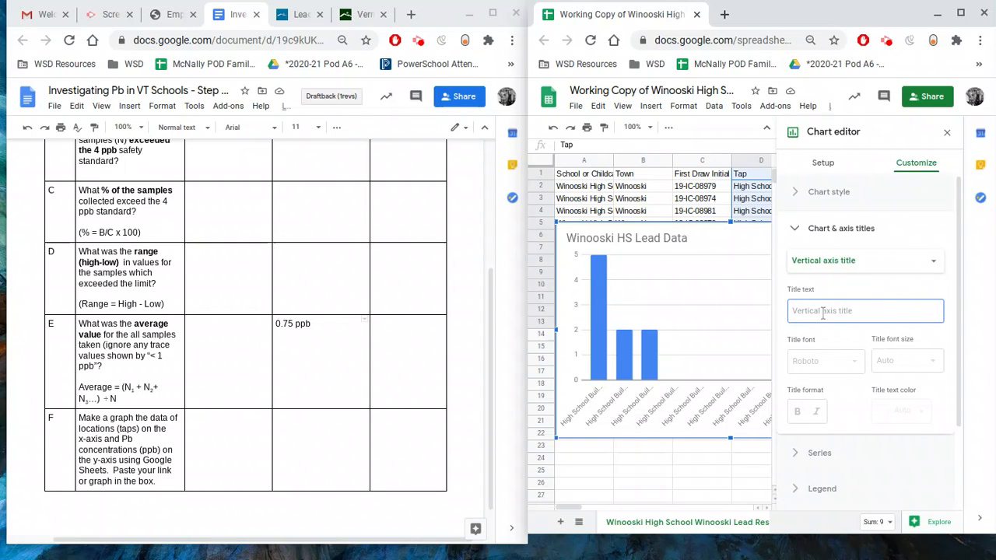
text(c)
key(BackSpace)
text(Pb)
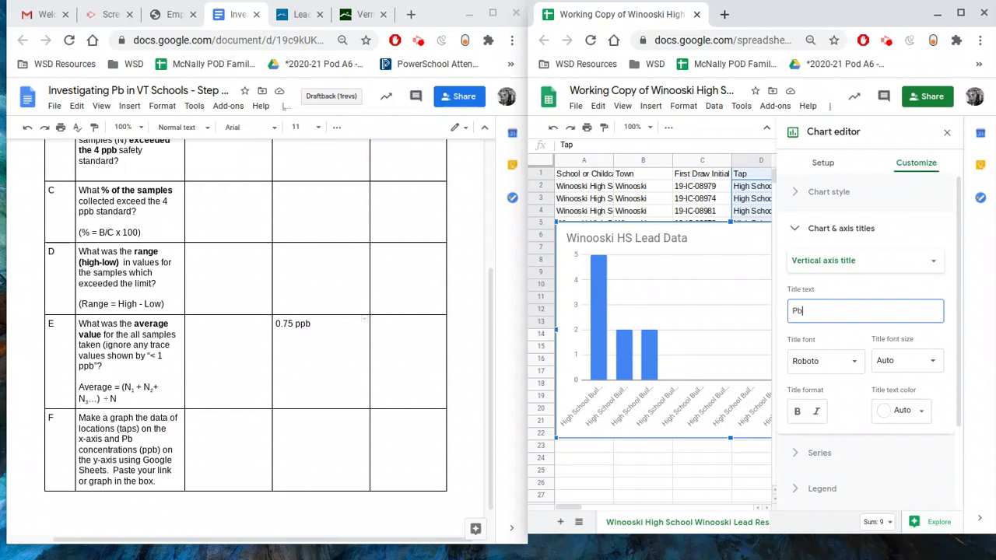
text( concentration (ppb)
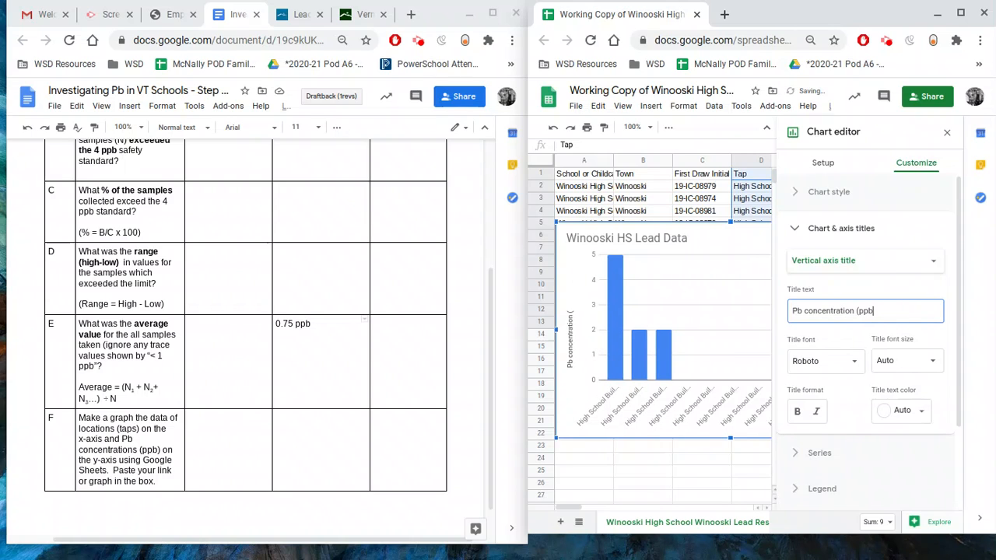
text())
- Set the chart's horizontal axis title to "water tap" and close the chart editor
click(826, 264)
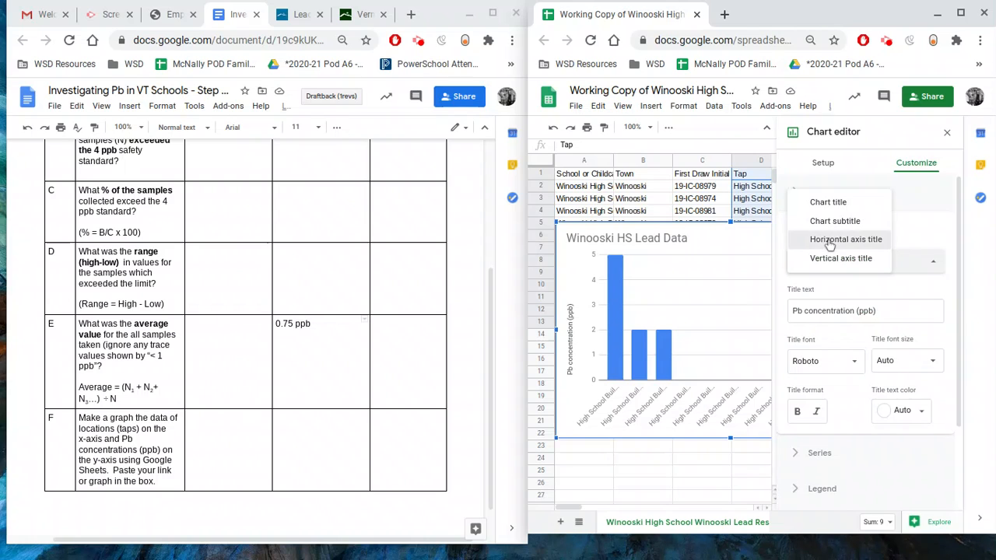
click(830, 242)
click(817, 312)
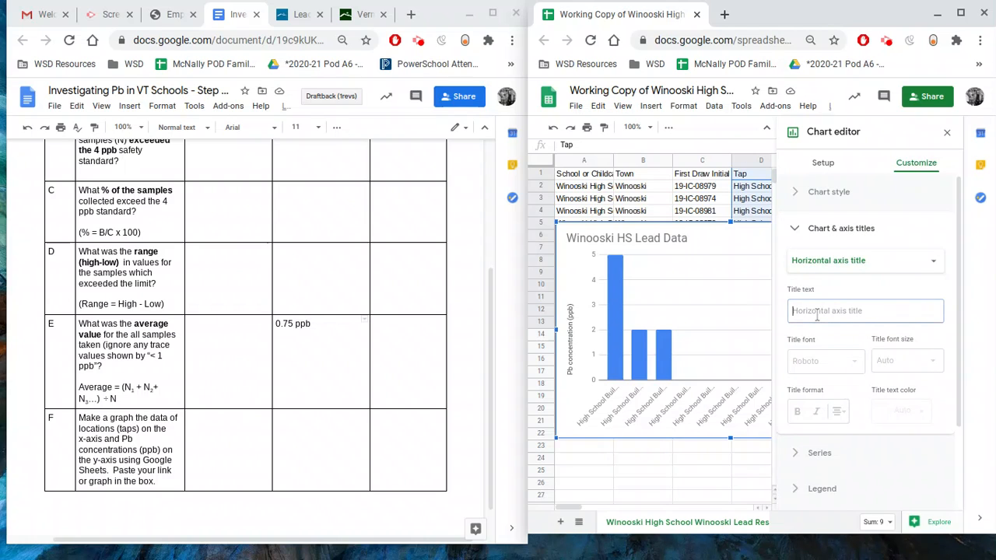
text(e)
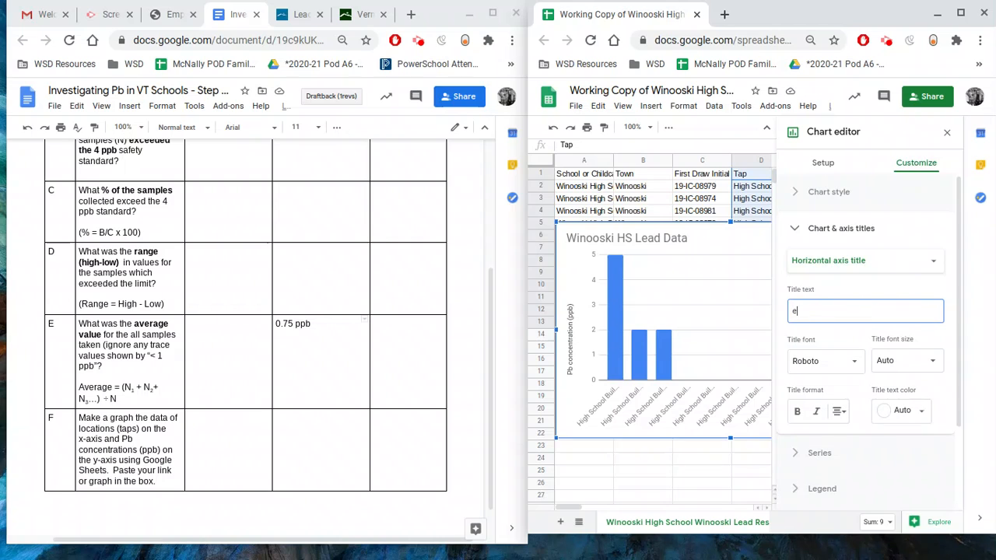
key(BackSpace)
text(water tap)
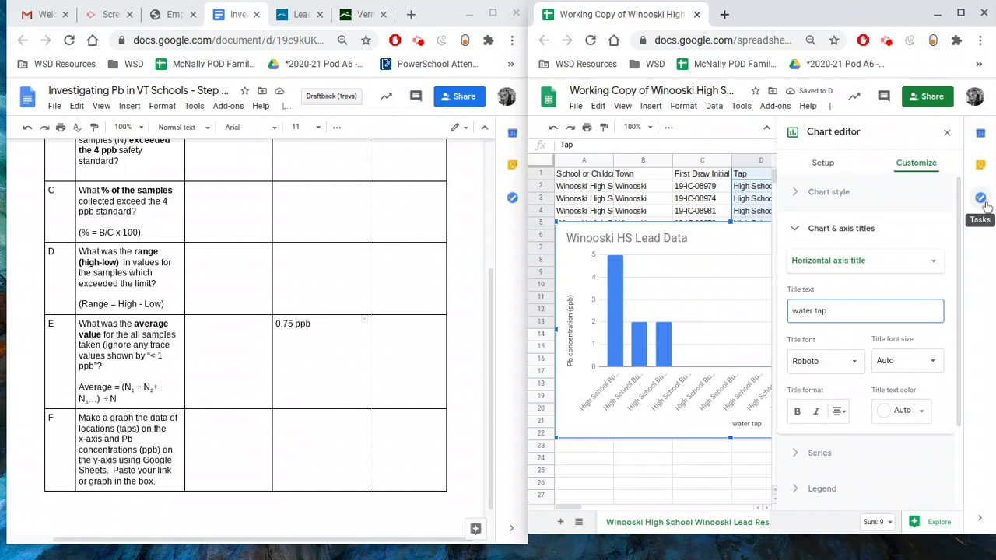
click(947, 133)
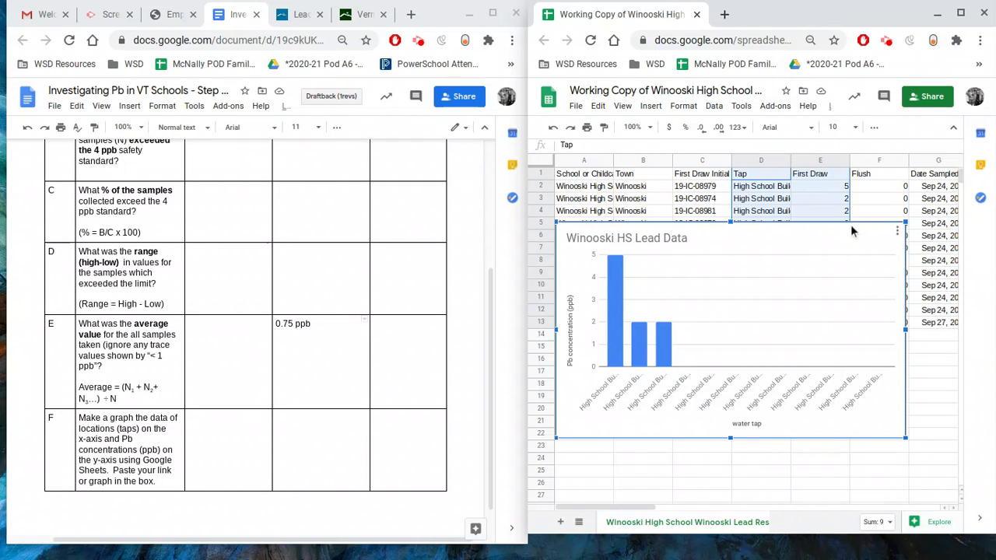
- Move the chart below the data and the Average row so it starts at about row 18
drag(849, 224, 860, 393)
scroll(956, 371, down, 2)
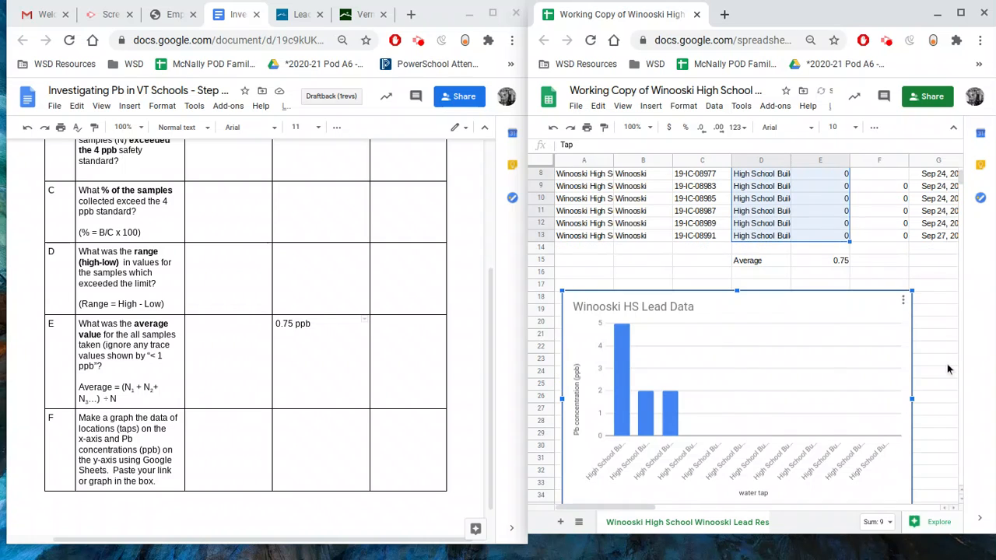
scroll(948, 368, down, 1)
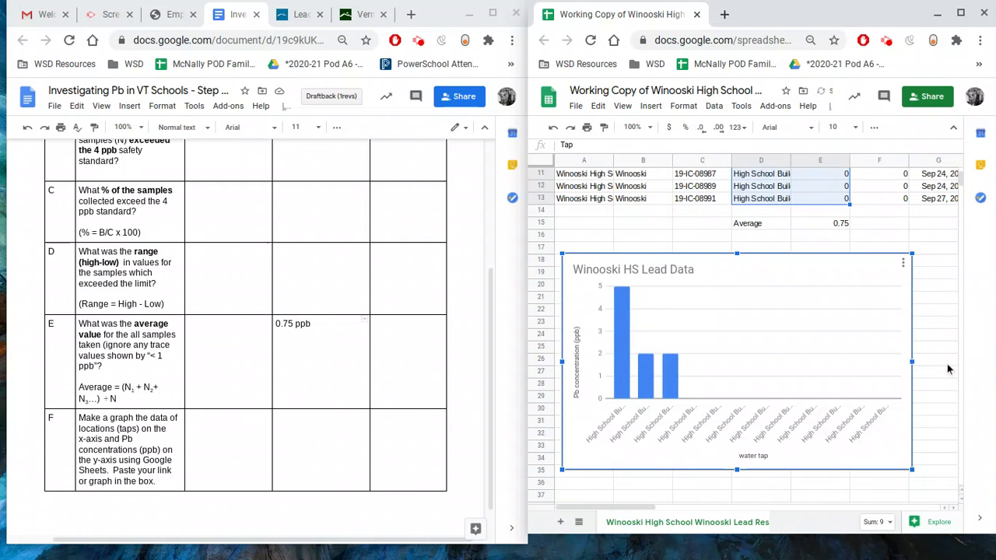
- Copy the chart and paste it, linked to the spreadsheet, into the School 1 cell of row F in the document's table
click(904, 265)
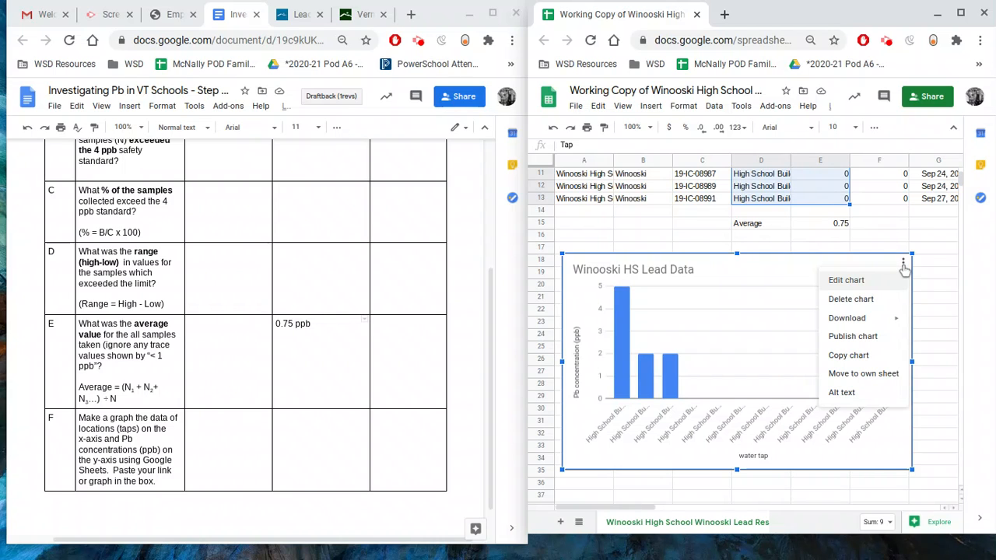
click(929, 264)
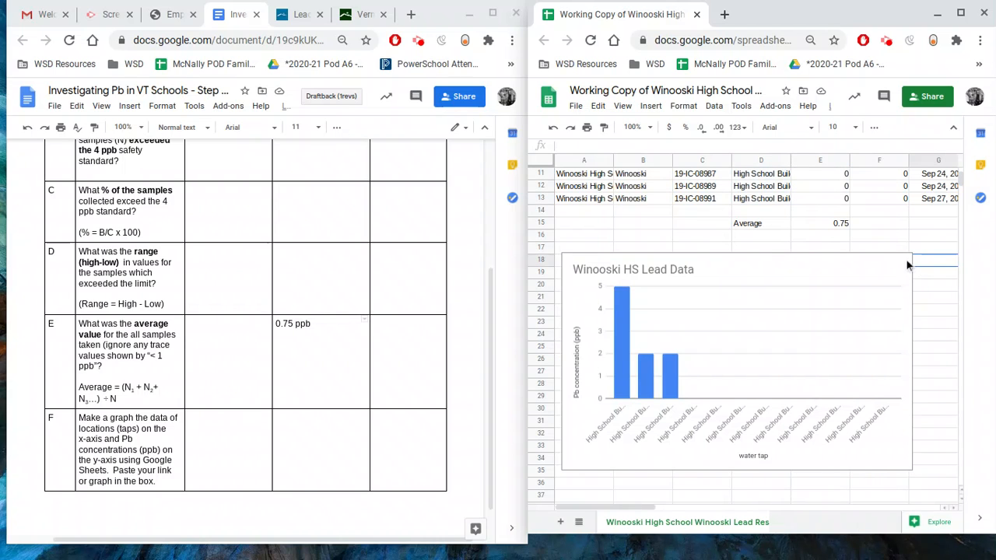
click(903, 264)
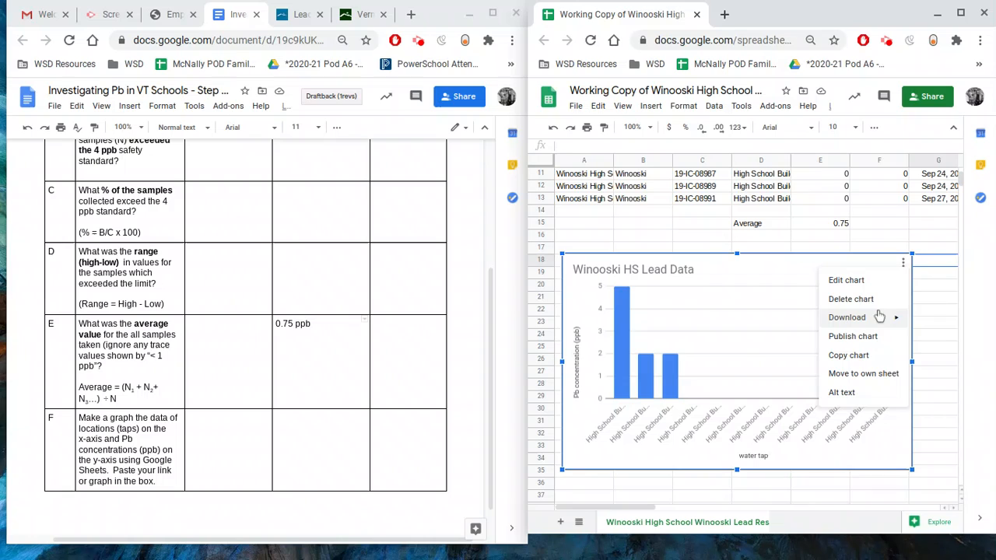
click(850, 356)
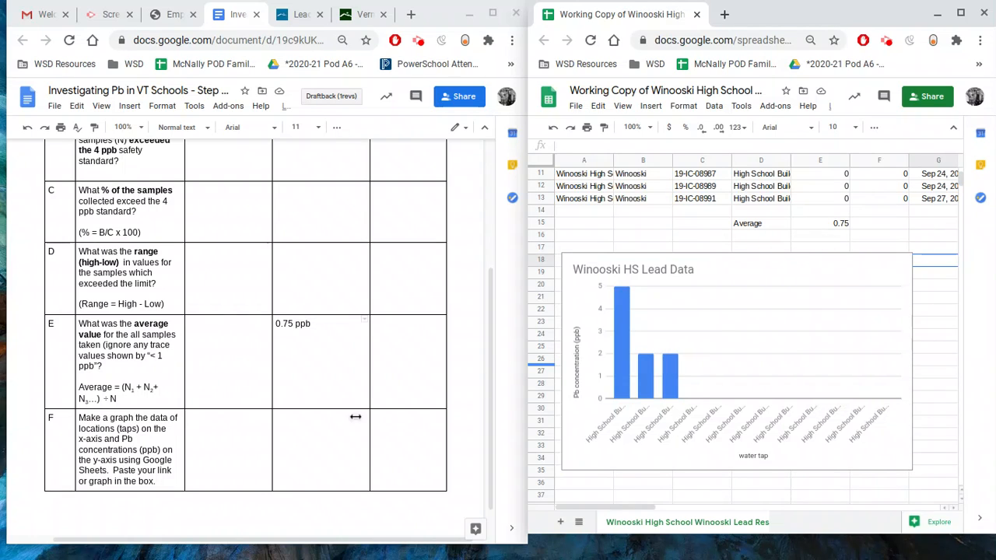
click(309, 427)
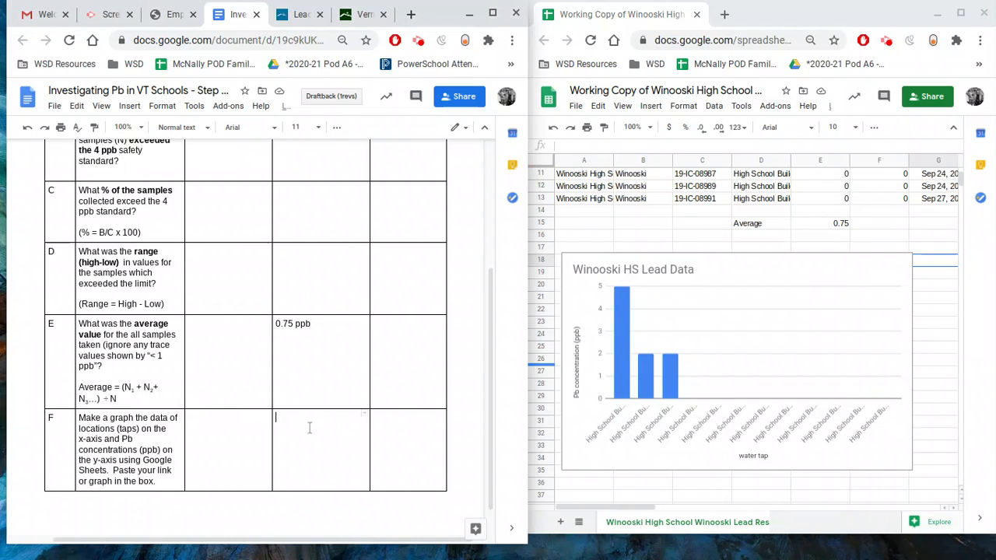
click(76, 107)
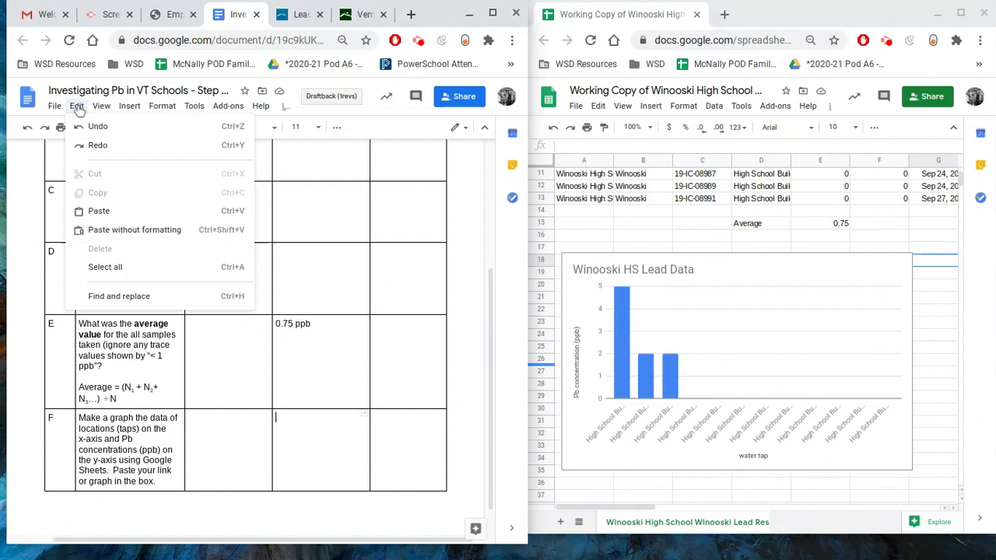
click(104, 219)
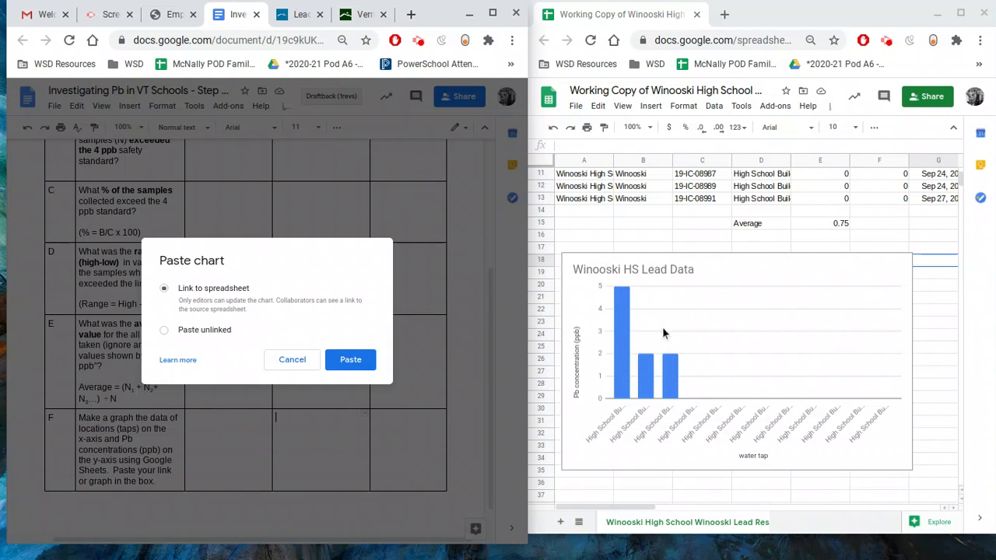
click(361, 363)
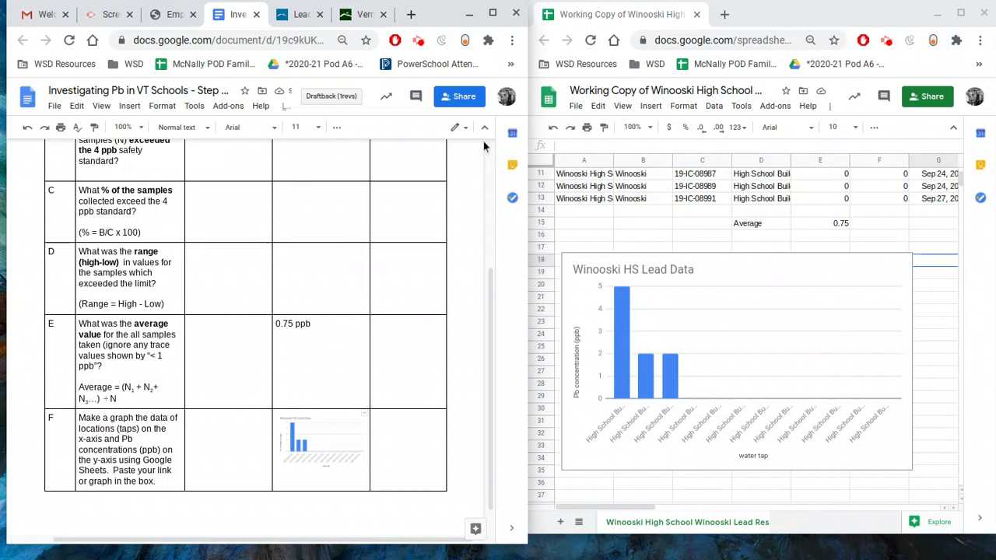
click(419, 41)
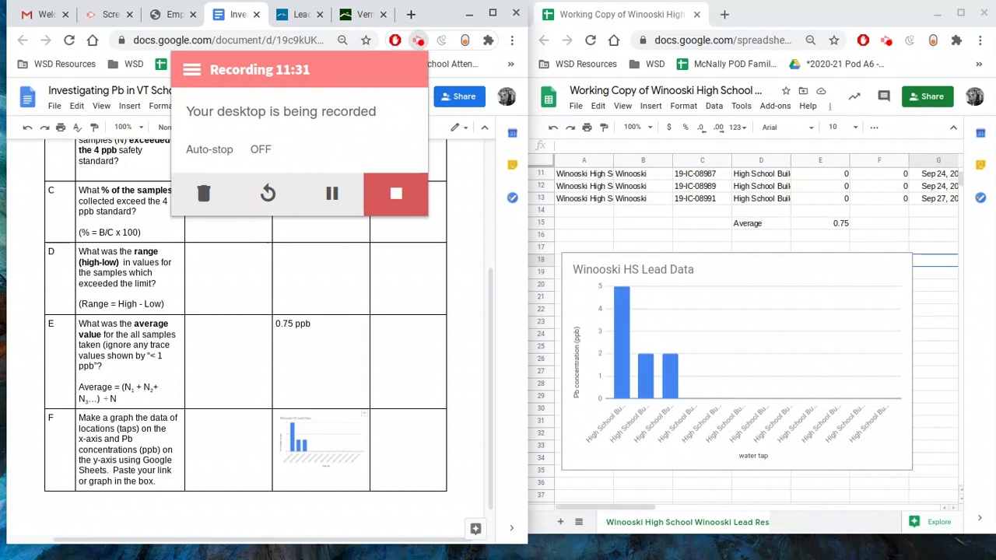